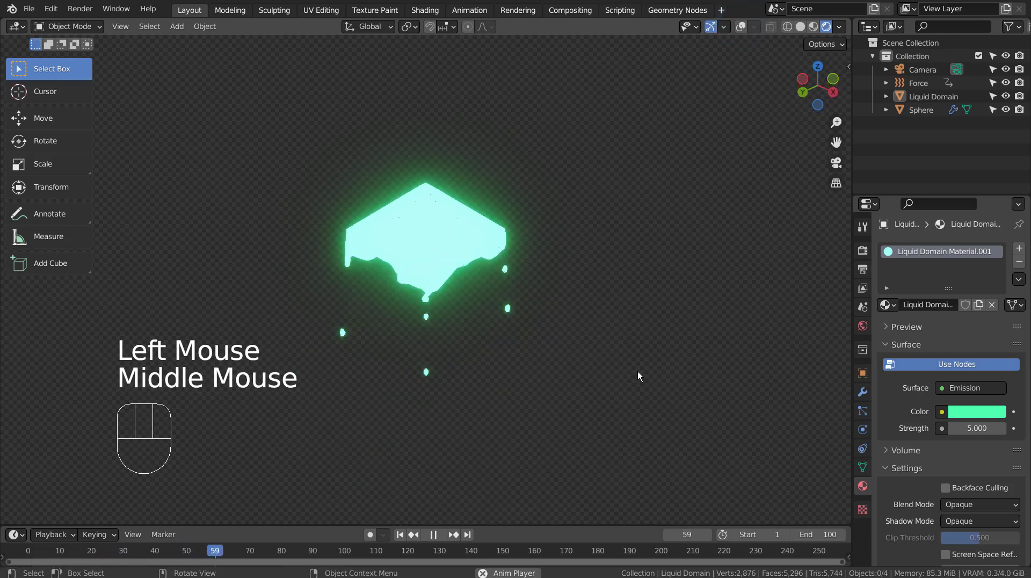
Examine the glowing green liquid animation from another angle and stop its playback
middle_click_drag(640, 340, 618, 354)
scroll(618, 355, "up", 2)
key("shift")
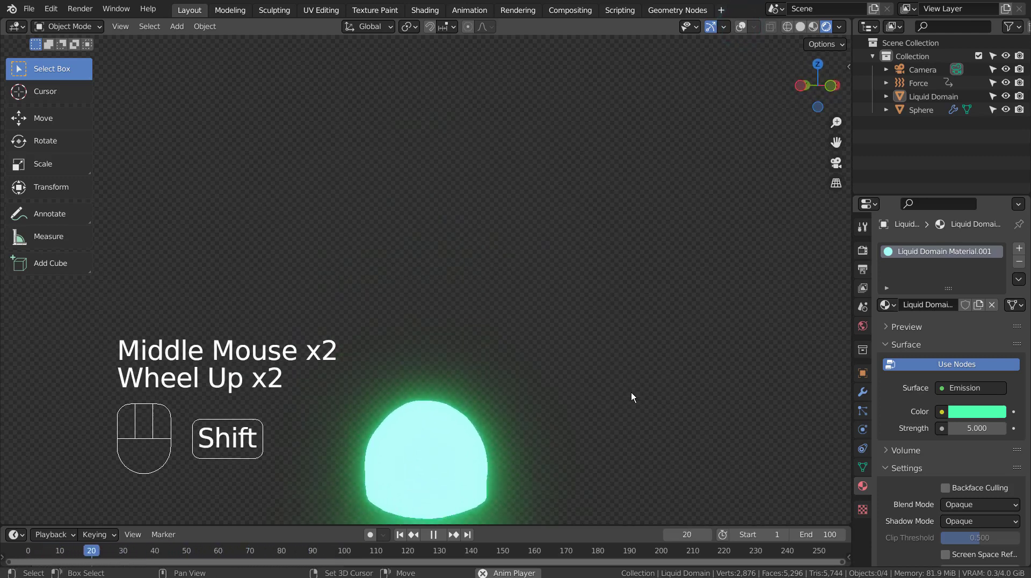
left_click(437, 533)
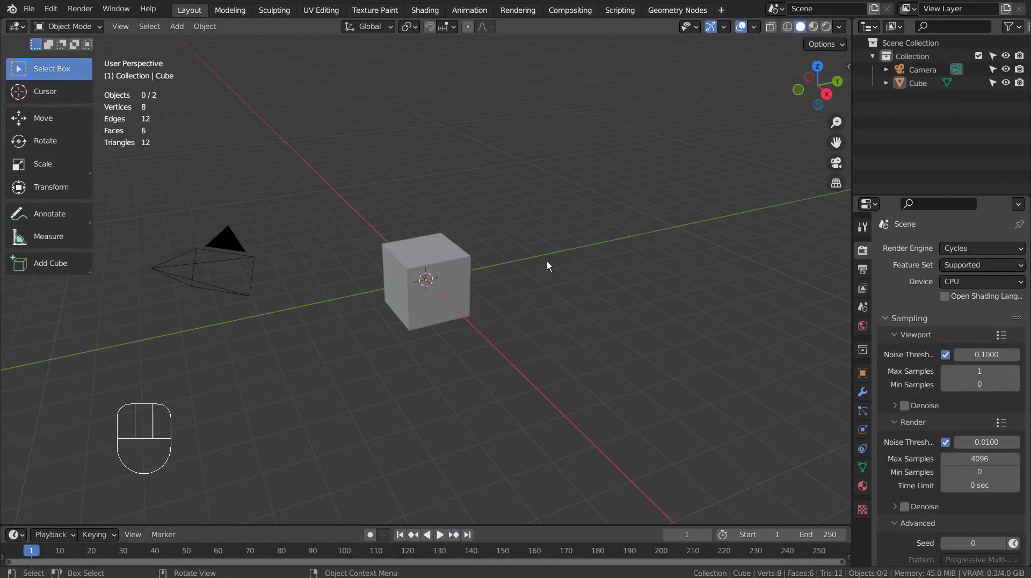
Apply the Quick Liquid effect to the default cube
left_click(414, 298)
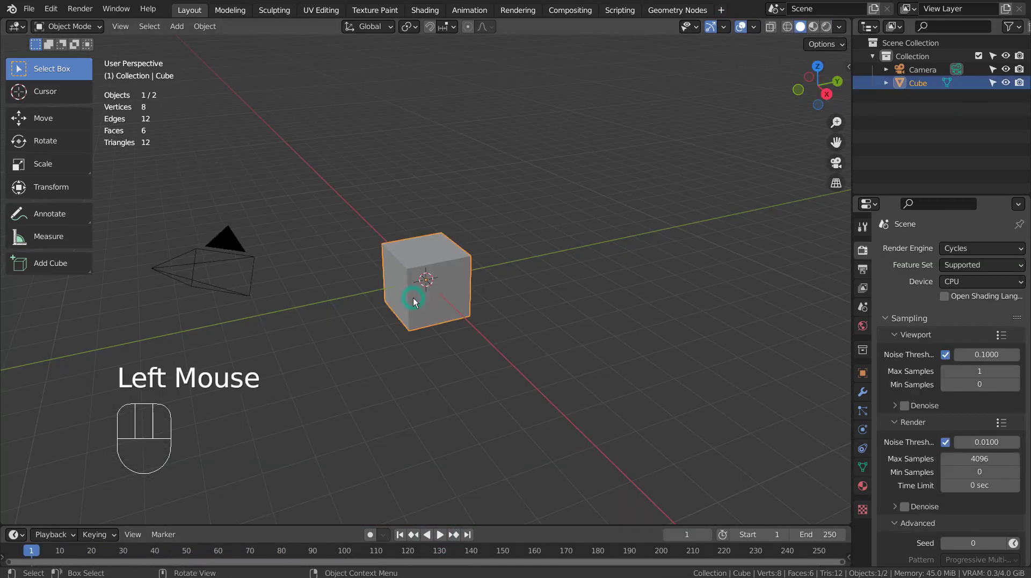
key("F3")
type("q")
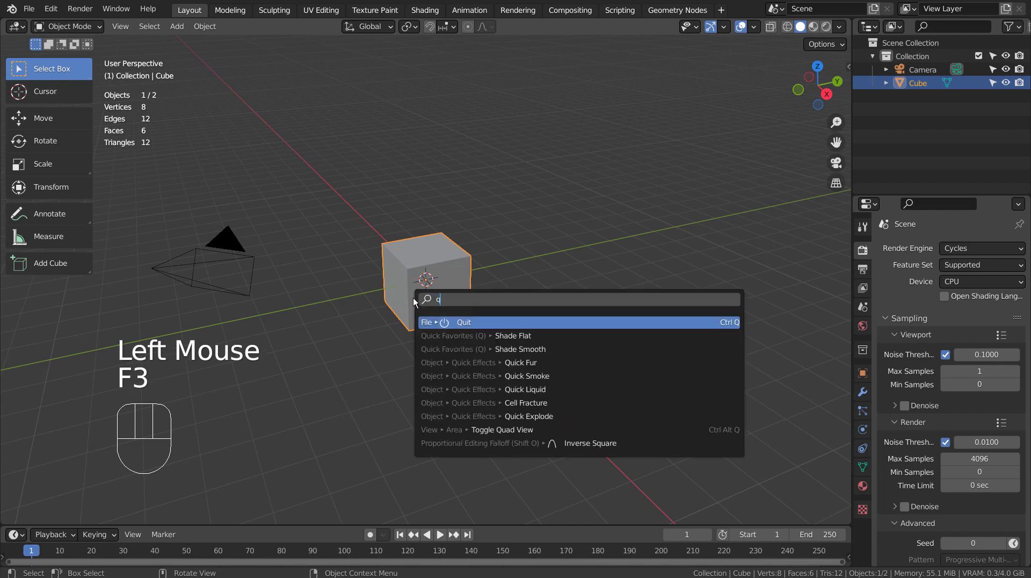
left_click(617, 387)
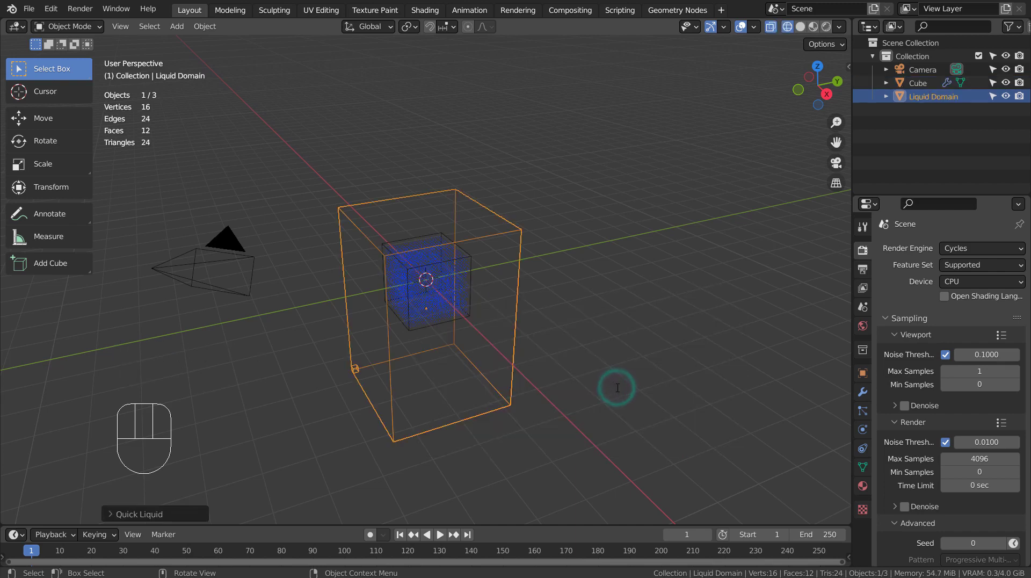
Play the cube's liquid particle simulation, stop it and return to the first frame
left_click(441, 535)
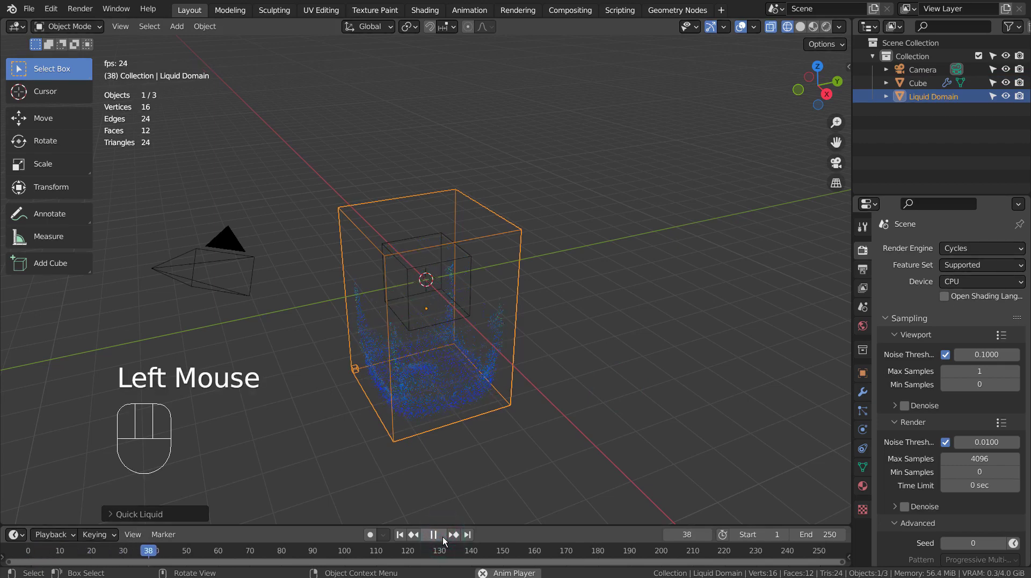
left_click(443, 535)
left_click(399, 535)
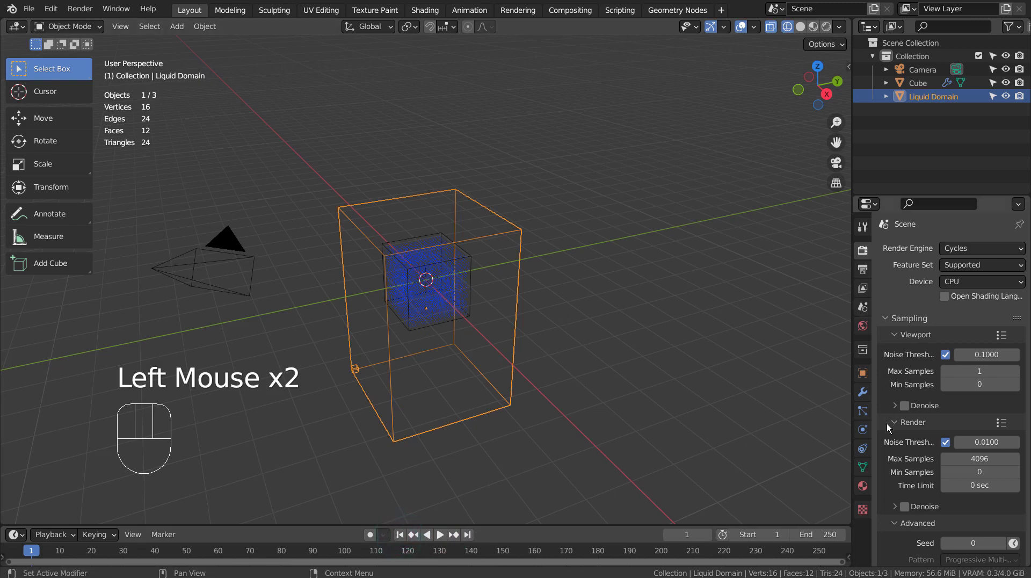
Enable Mesh in the cube's liquid domain physics settings
left_click(863, 430)
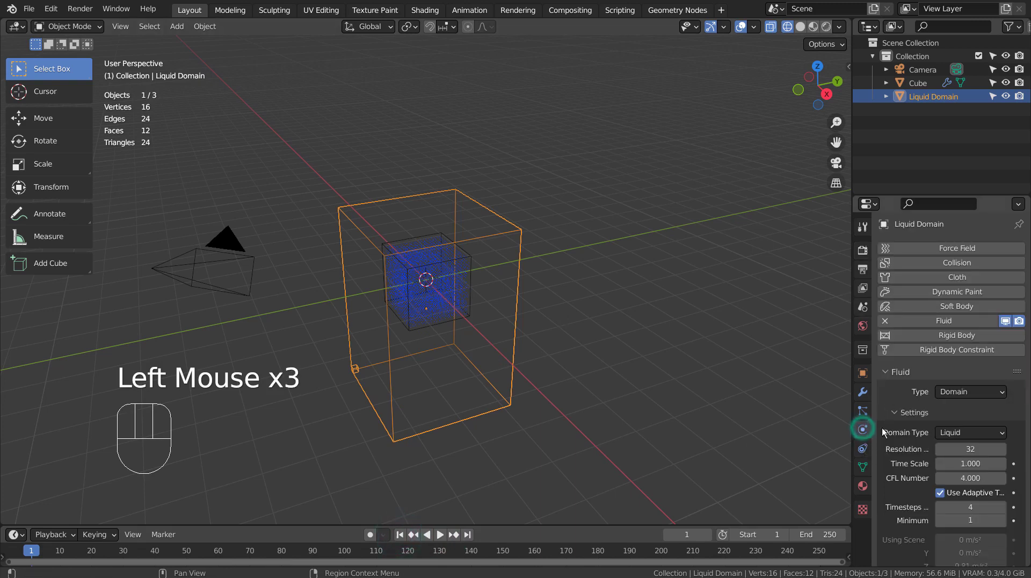
scroll(905, 432, "down", 7)
scroll(905, 432, "down", 4)
left_click(905, 363)
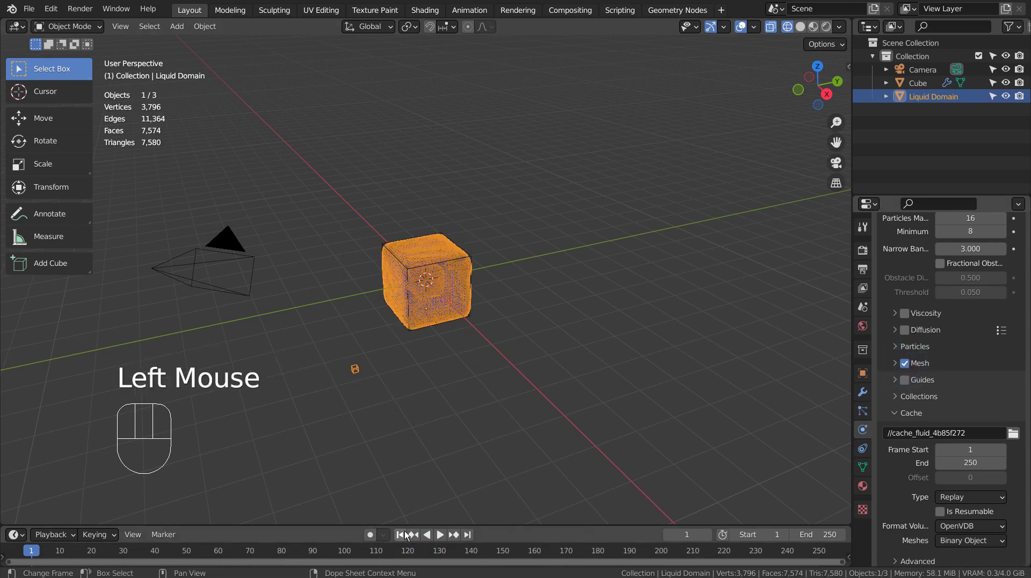
Play the cube's meshed liquid simulation twice from the first frame and stop playback
left_click(440, 534)
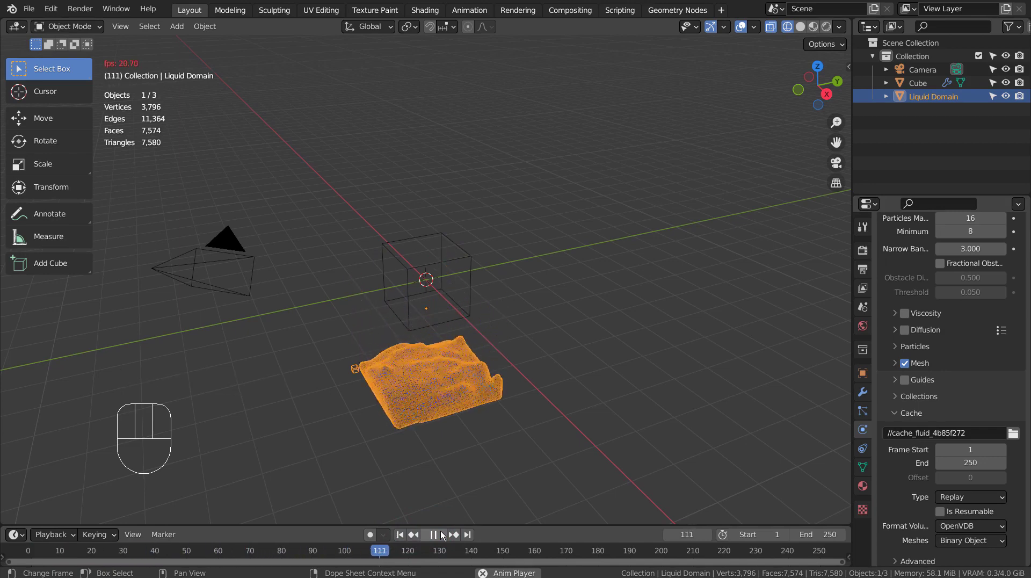
left_click(439, 535)
left_click(401, 535)
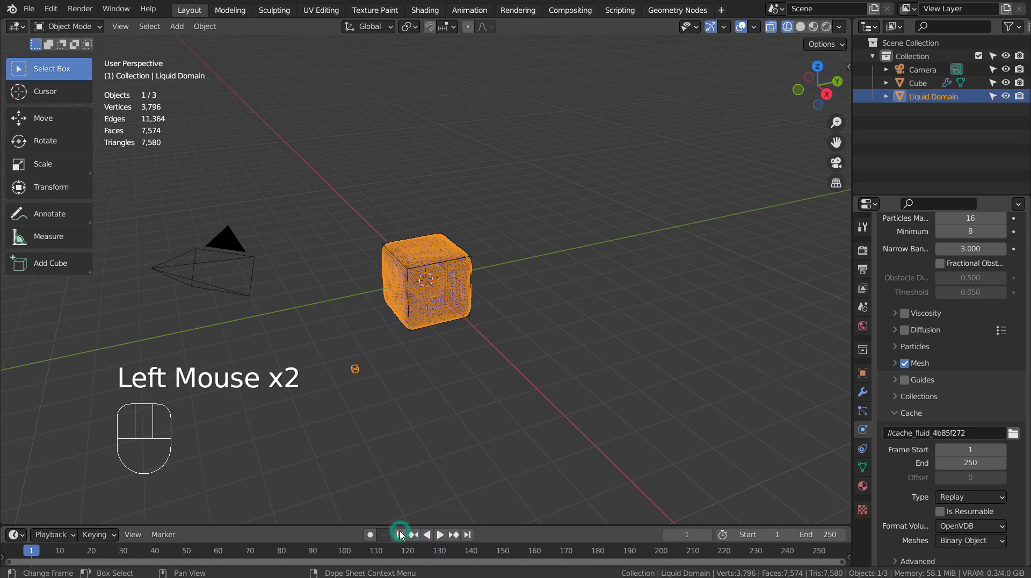
left_click(446, 534)
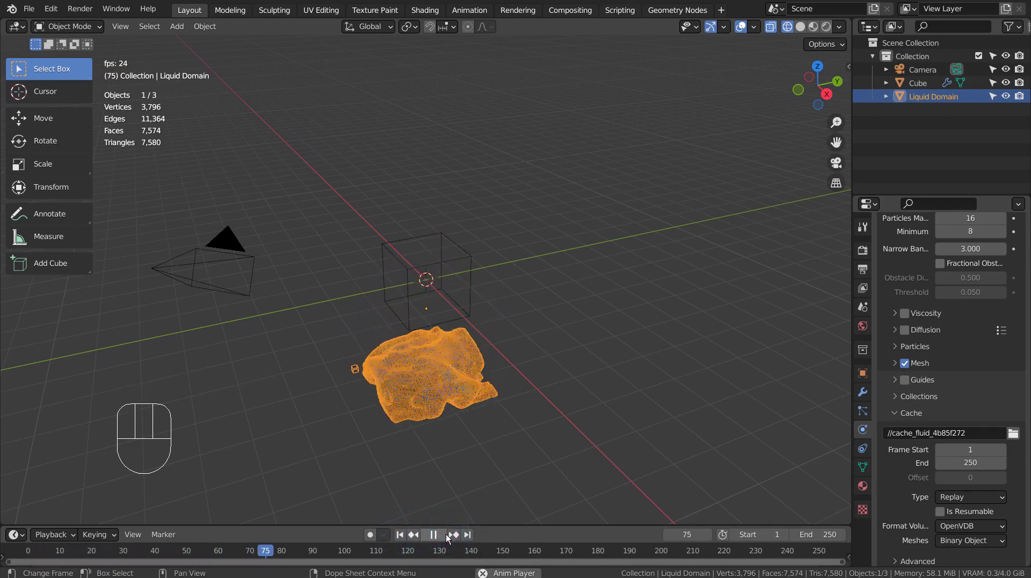
left_click(445, 534)
Delete the cube together with its liquid domain, keeping only the camera
left_click(470, 256)
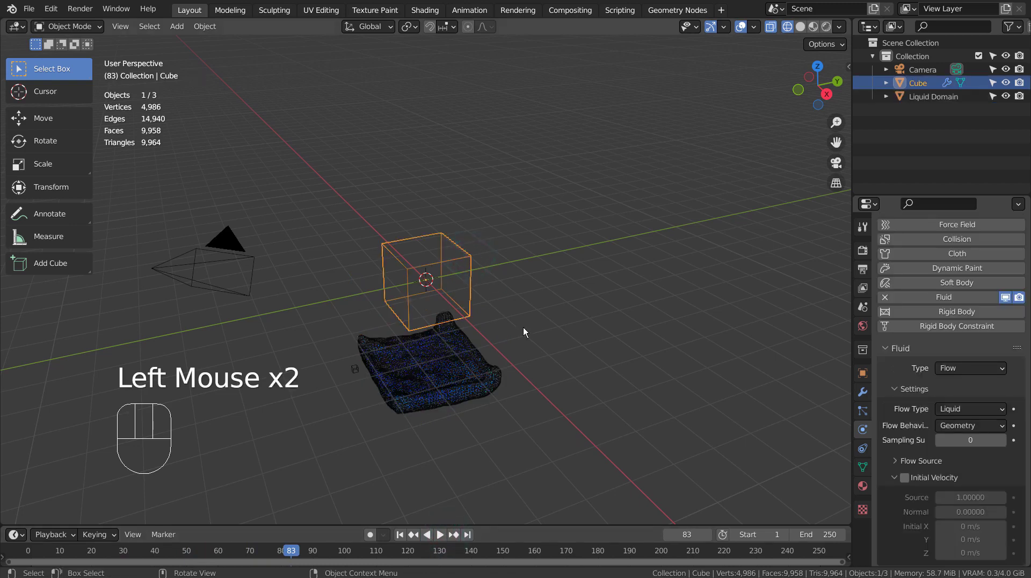
left_click_drag(550, 237, 375, 447)
key("x")
left_click(433, 427)
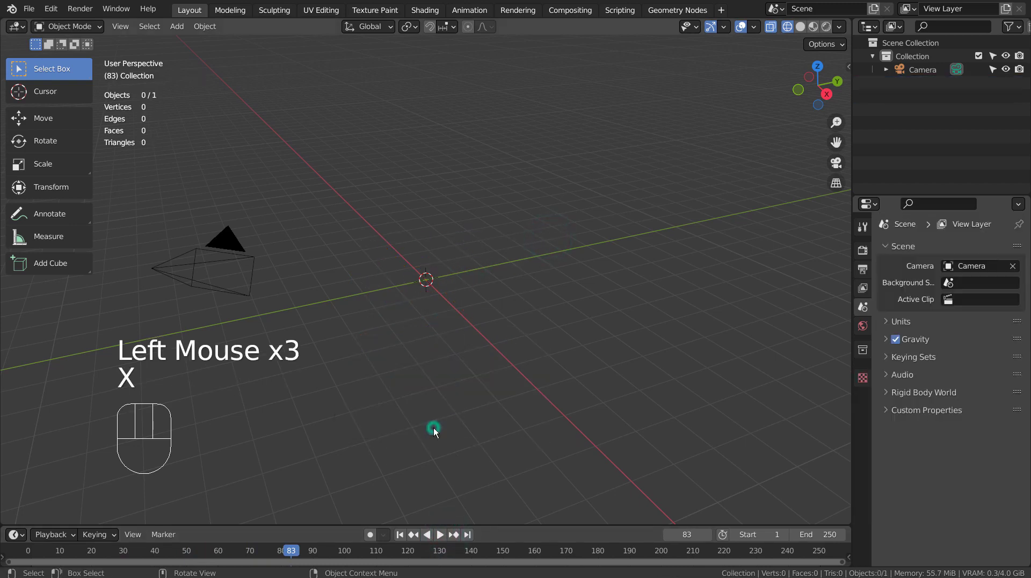
Add a UV sphere at the origin and apply the Quick Liquid effect to it
key("shift+a")
mouse_move(492, 245)
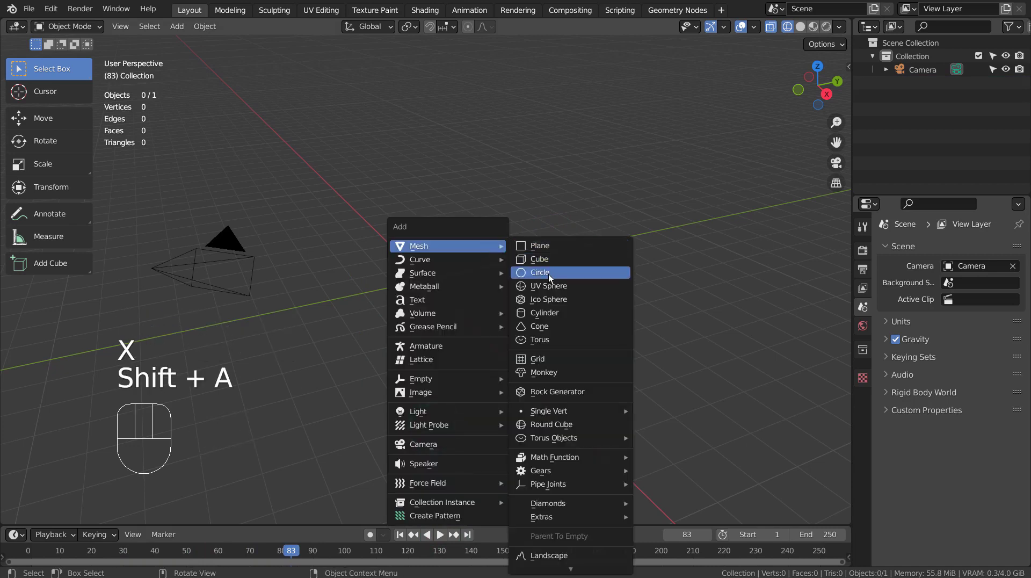
left_click(549, 285)
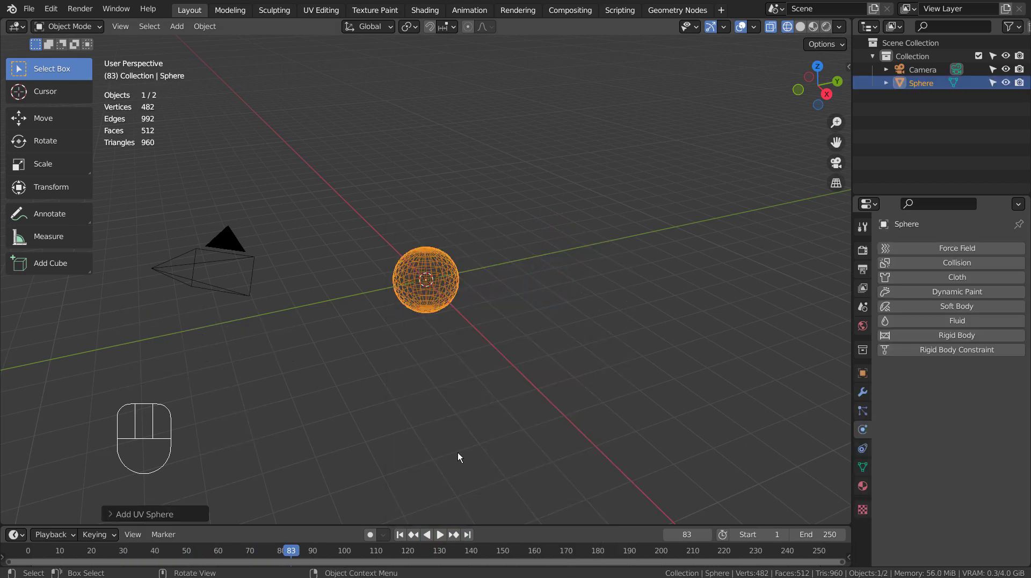
key("F3")
key("Return")
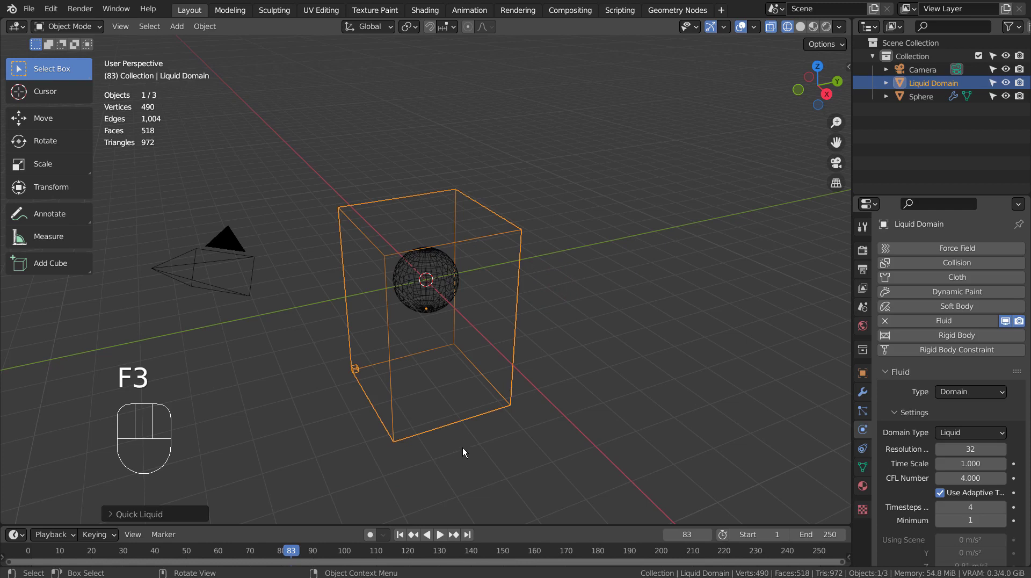
Preview the sphere's liquid simulation from the first frame, stop it and set the timeline's end frame to 100
left_click(441, 534)
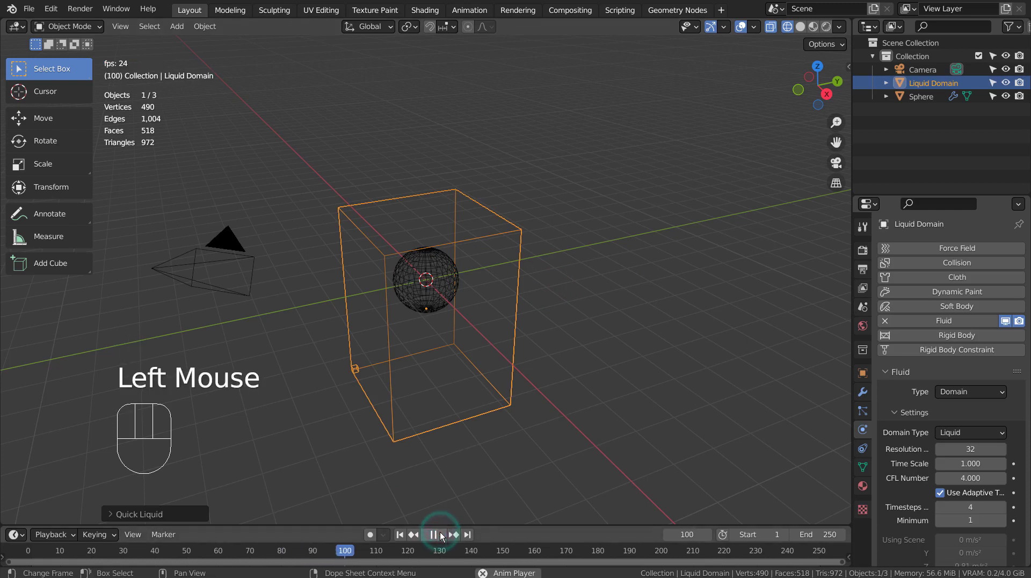
left_click(401, 535)
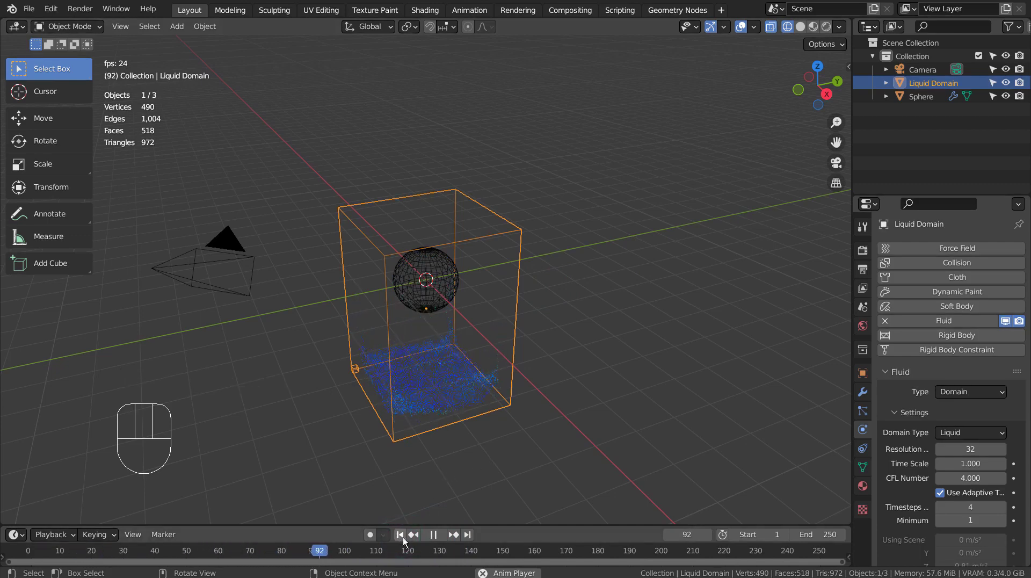
left_click(434, 534)
double_click(808, 534)
type("100")
Enable Mesh for the sphere's liquid domain and set its cache end frame to 100
scroll(974, 410, "down", 6)
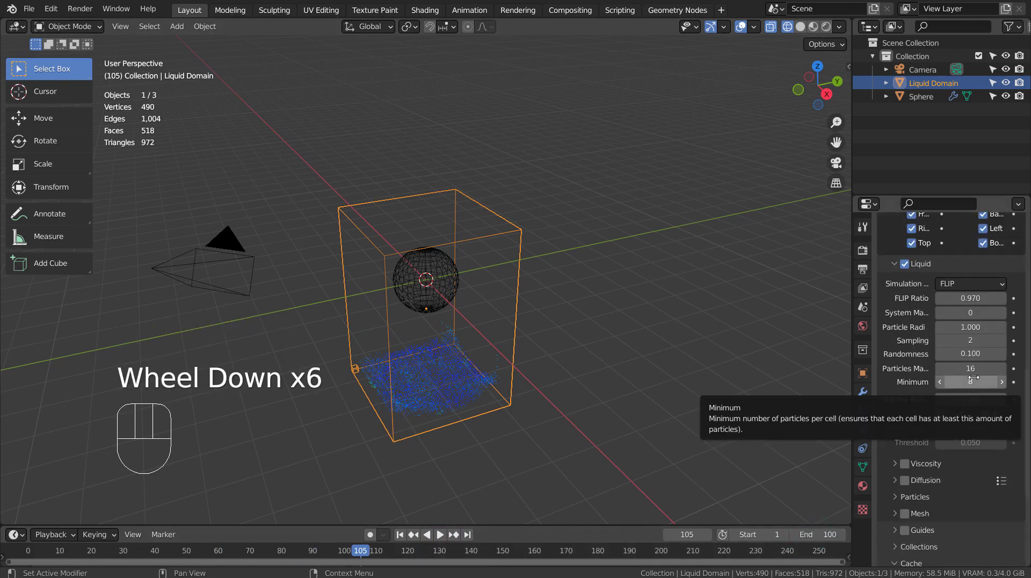
scroll(975, 382, "down", 2)
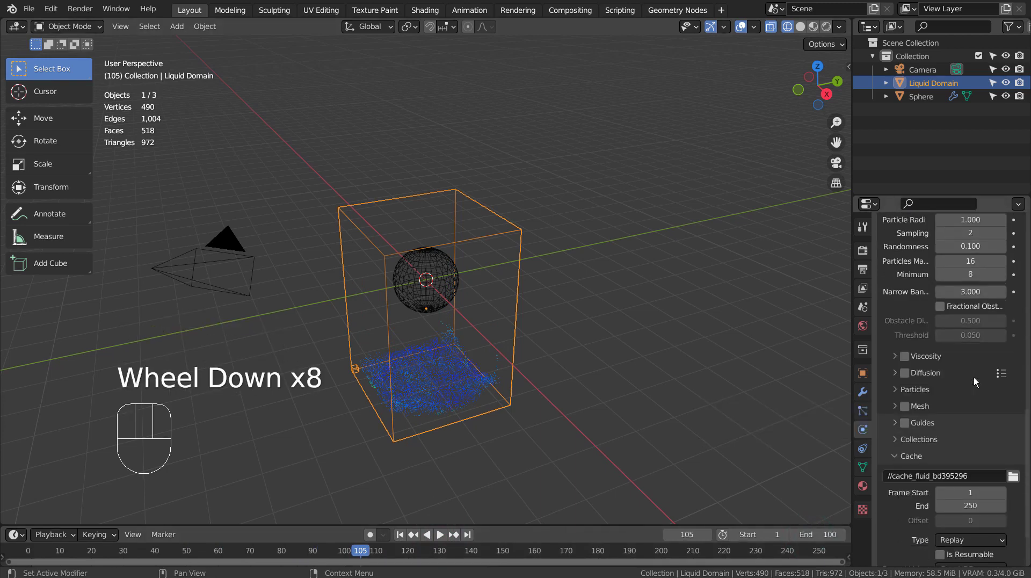
left_click(905, 406)
double_click(953, 505)
type("100")
Set the liquid domain's cache type to All and bake the whole simulation
scroll(956, 503, "down", 2)
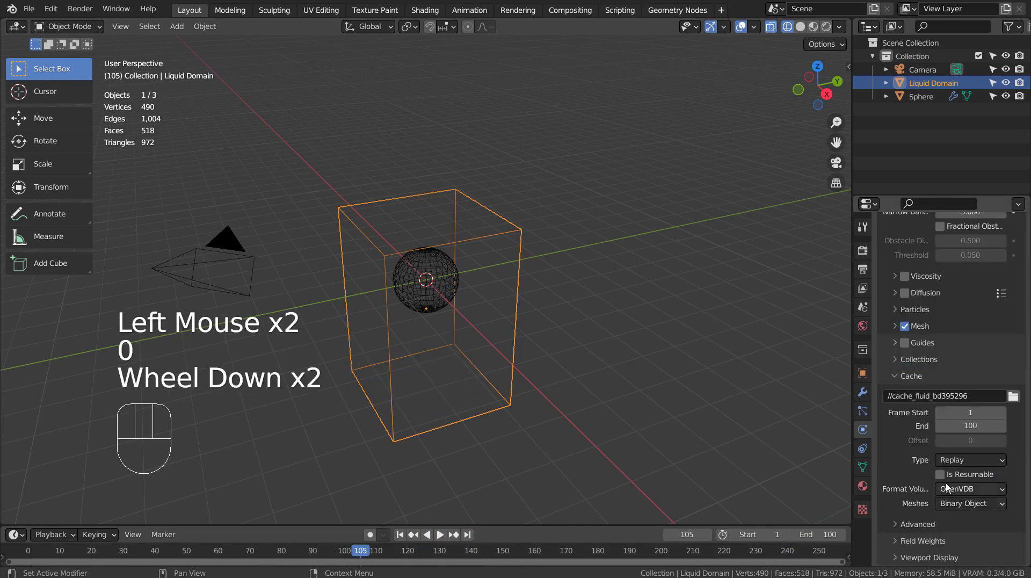
left_click(951, 461)
left_click(967, 503)
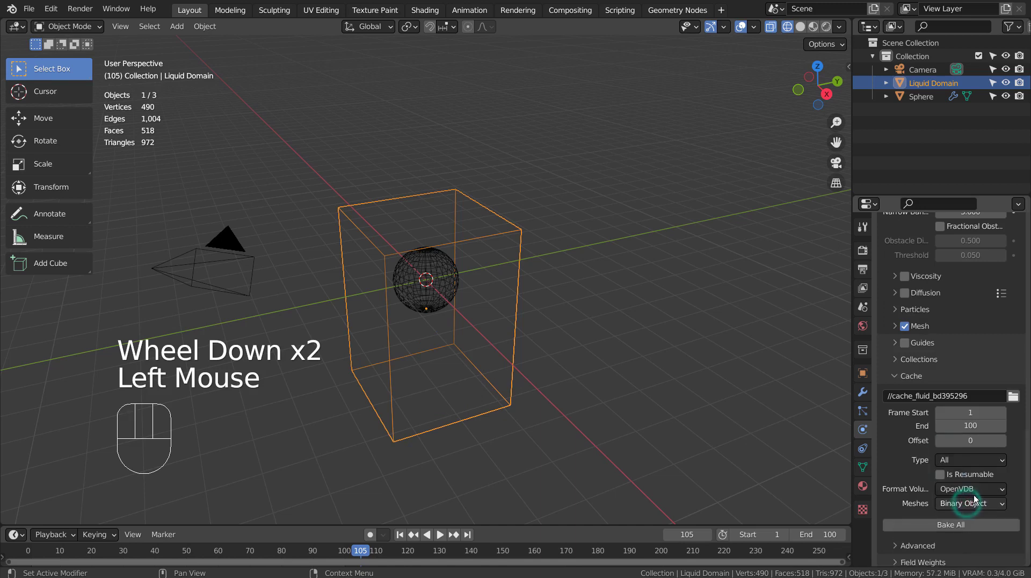
left_click(939, 524)
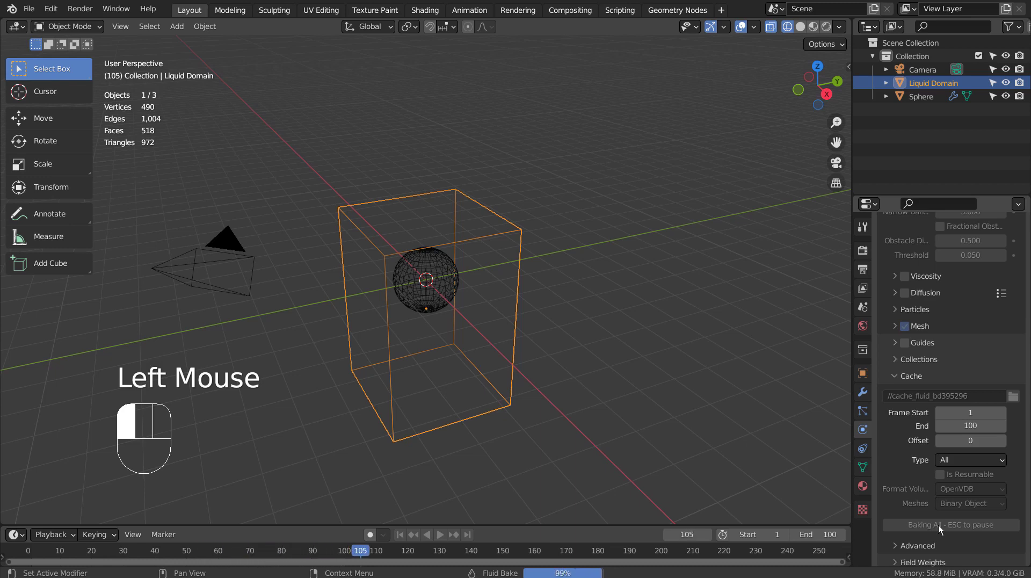
Play the baked liquid simulation from the first frame, stop it and rewind
left_click(401, 534)
left_click(440, 535)
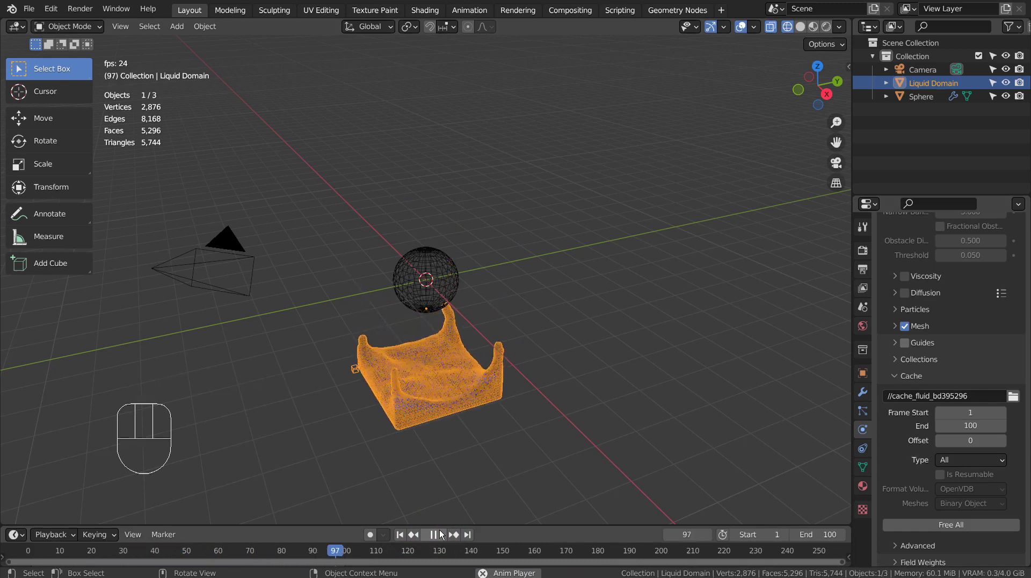
left_click(440, 534)
left_click(402, 535)
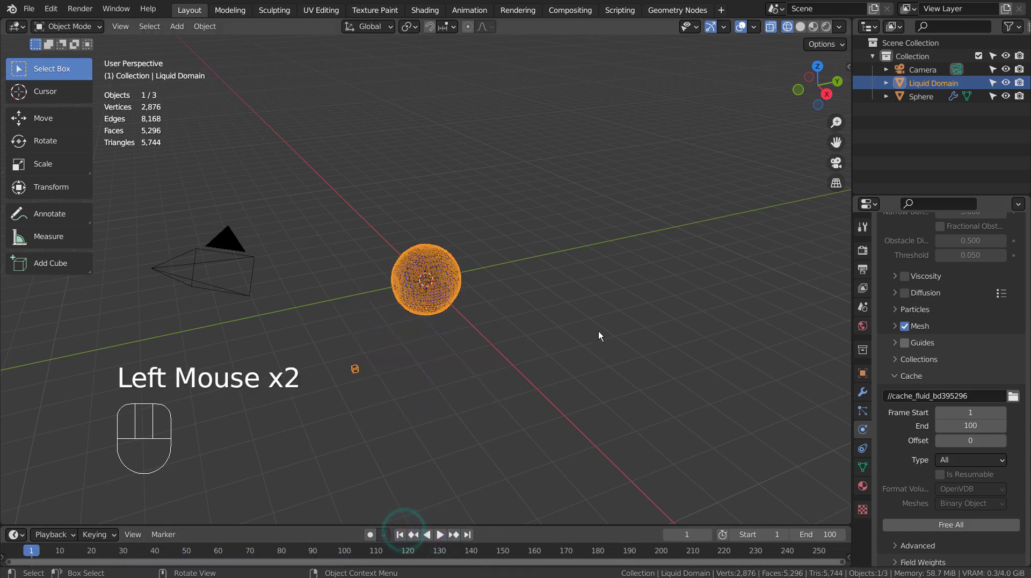
Deselect the liquid domain and add a Force type force field at the origin
left_click(608, 310)
key("shift+a")
mouse_move(584, 301)
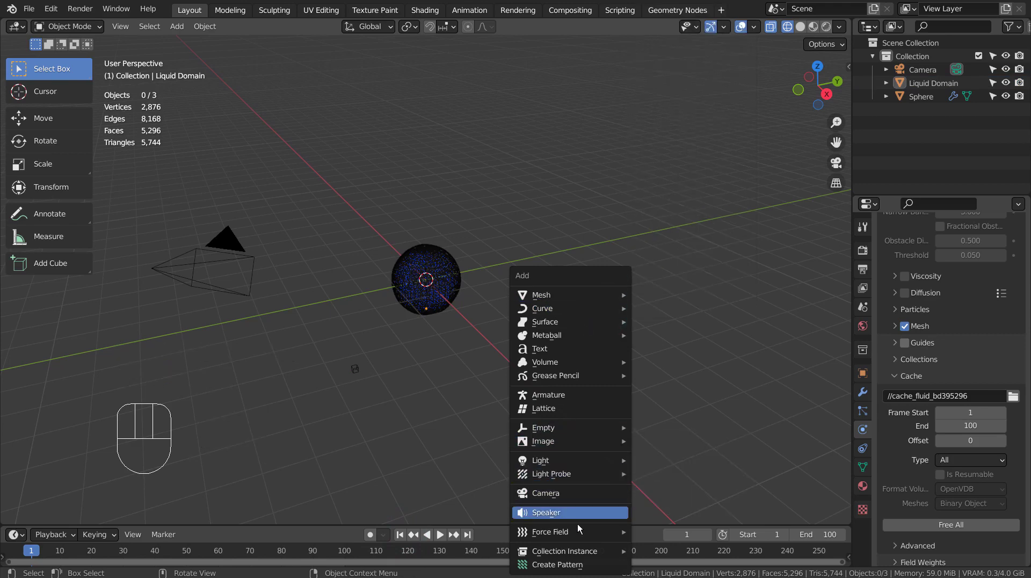
mouse_move(578, 531)
left_click(679, 363)
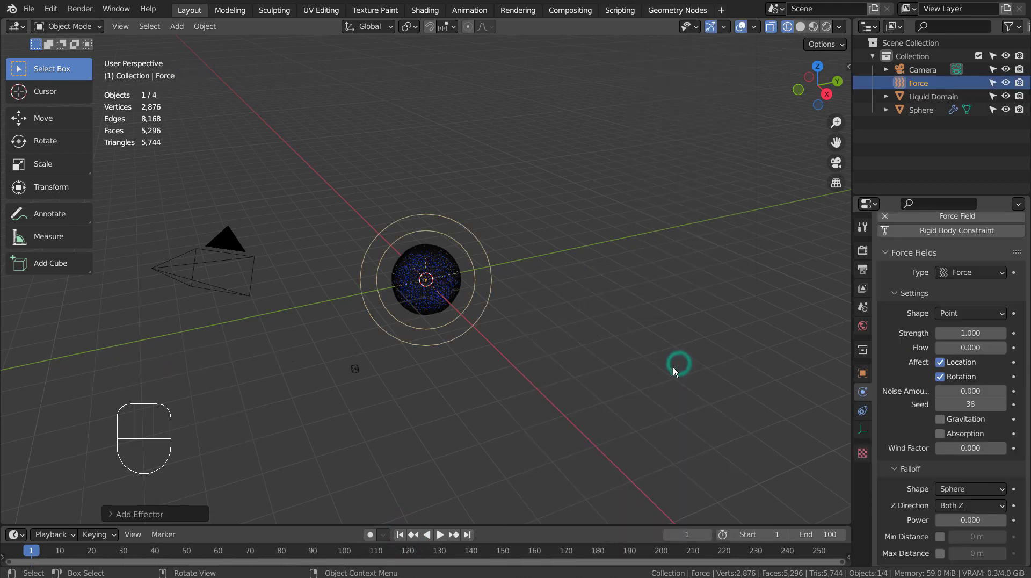
Move the force field straight down along the Z axis to the level of the liquid domain's base
key("g")
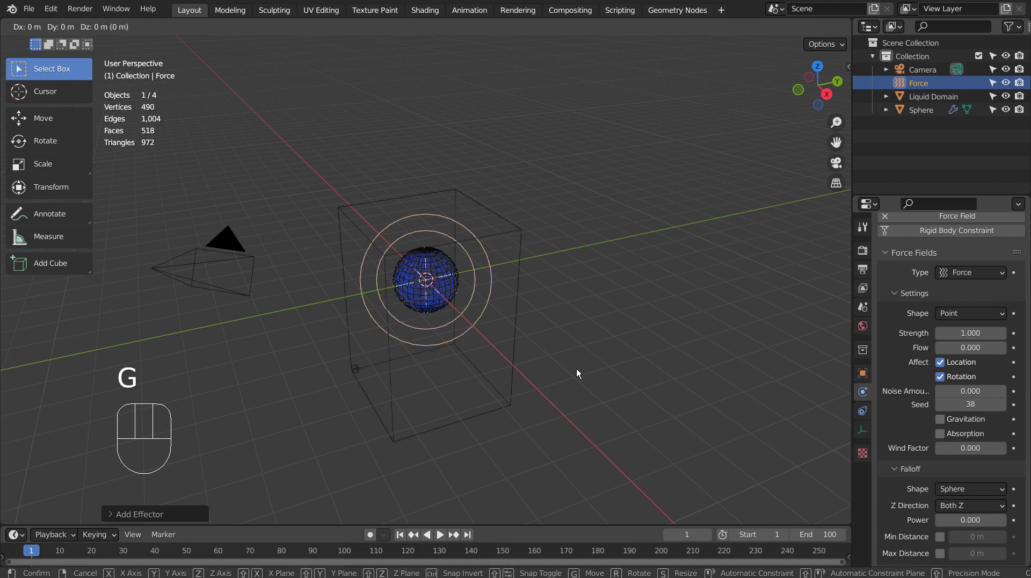
left_click(579, 465)
key("KP_1")
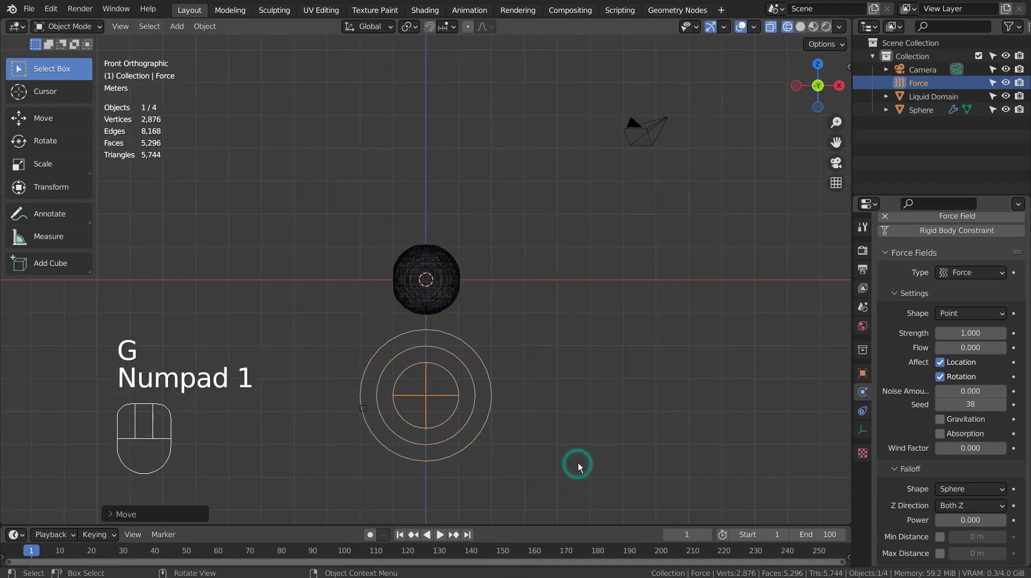
key("g")
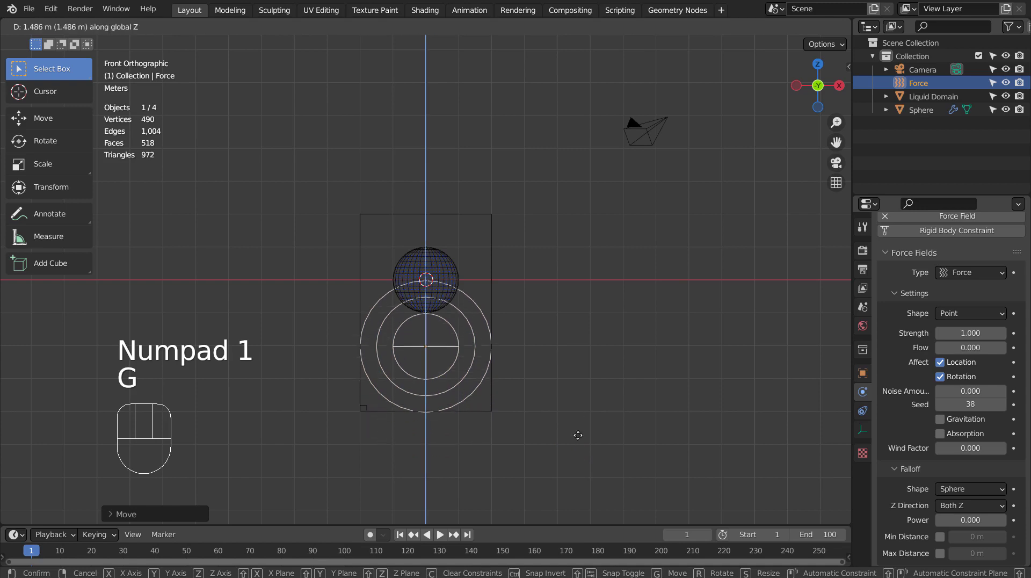
left_click(562, 477)
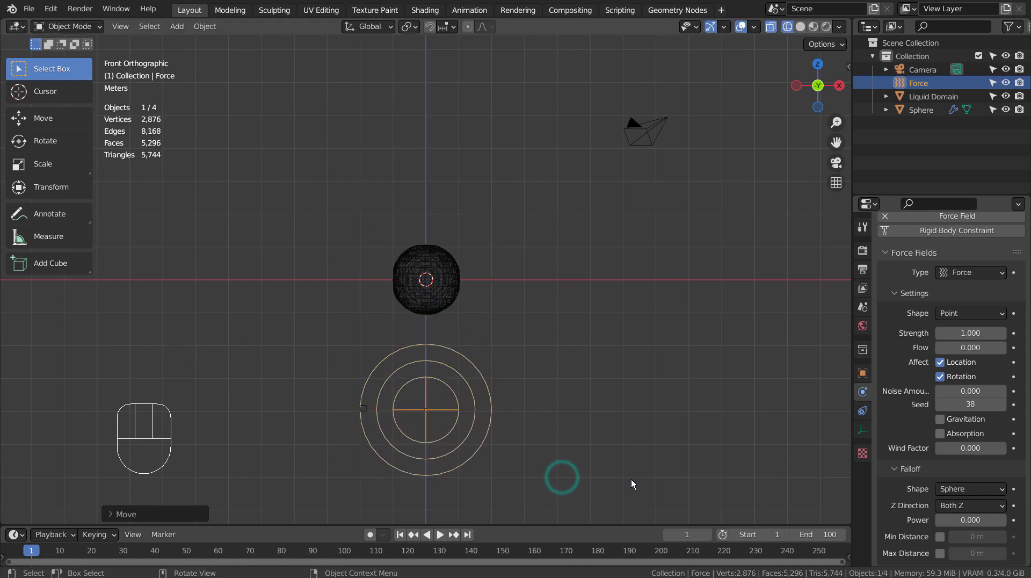
middle_click(537, 386)
middle_click_drag(537, 392, 752, 474)
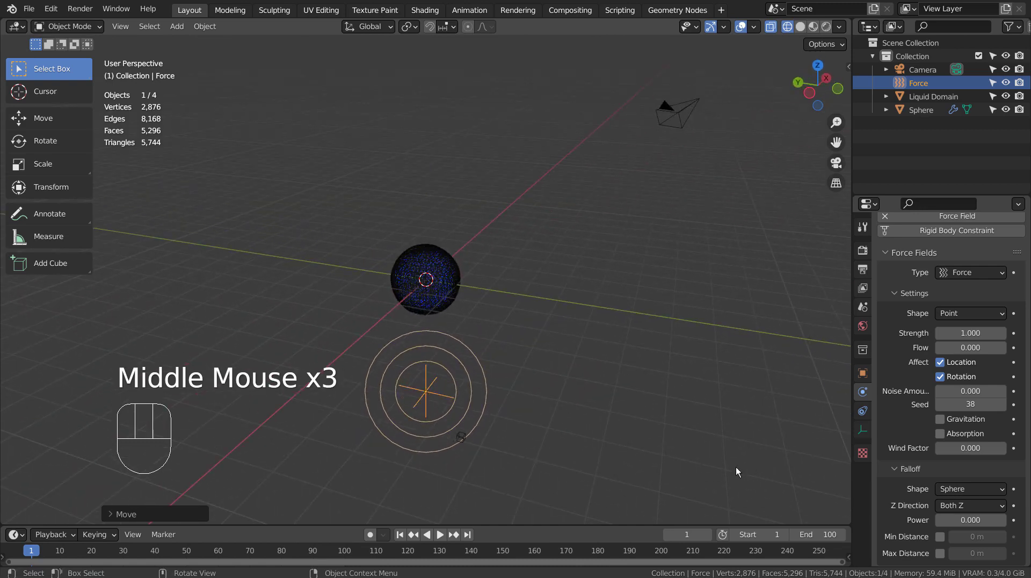
Review the force field's physics settings and deselect the force field
scroll(959, 408, "down", 2)
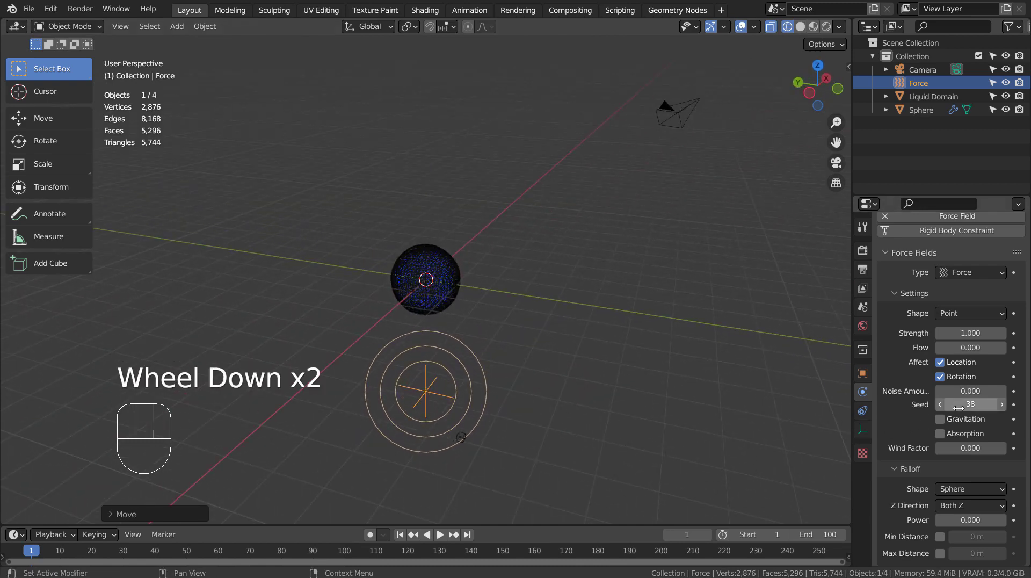
left_click(730, 379)
scroll(923, 352, "down", 2)
left_click(904, 345)
scroll(903, 347, "down", 3)
scroll(904, 347, "up", 4)
scroll(903, 354, "down", 2)
scroll(902, 353, "down", 3)
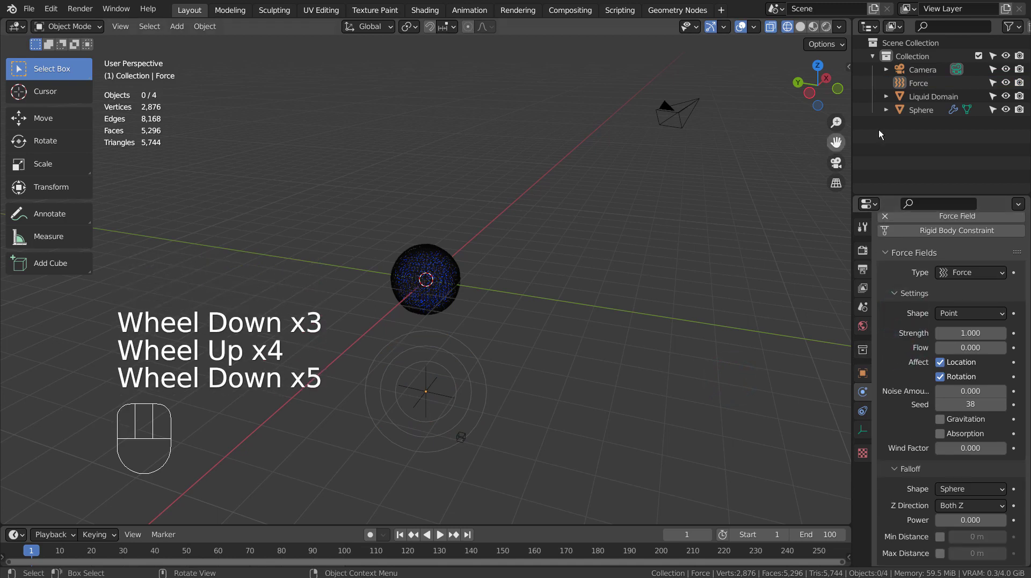
Free the liquid domain's existing cache and bake the whole simulation again with the force field in the scene
left_click(917, 94)
scroll(913, 422, "down", 8)
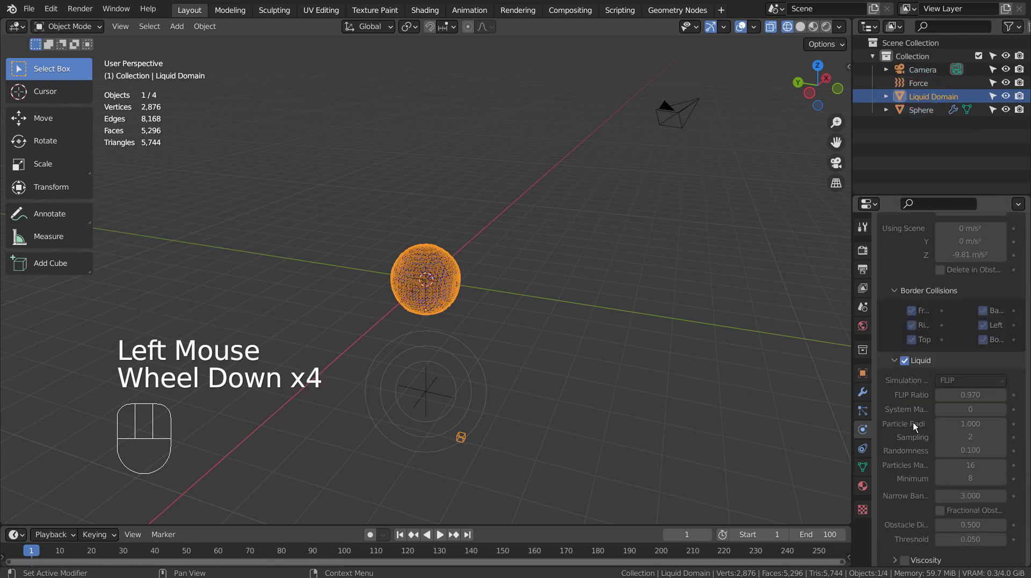
left_click(936, 505)
left_click(955, 506)
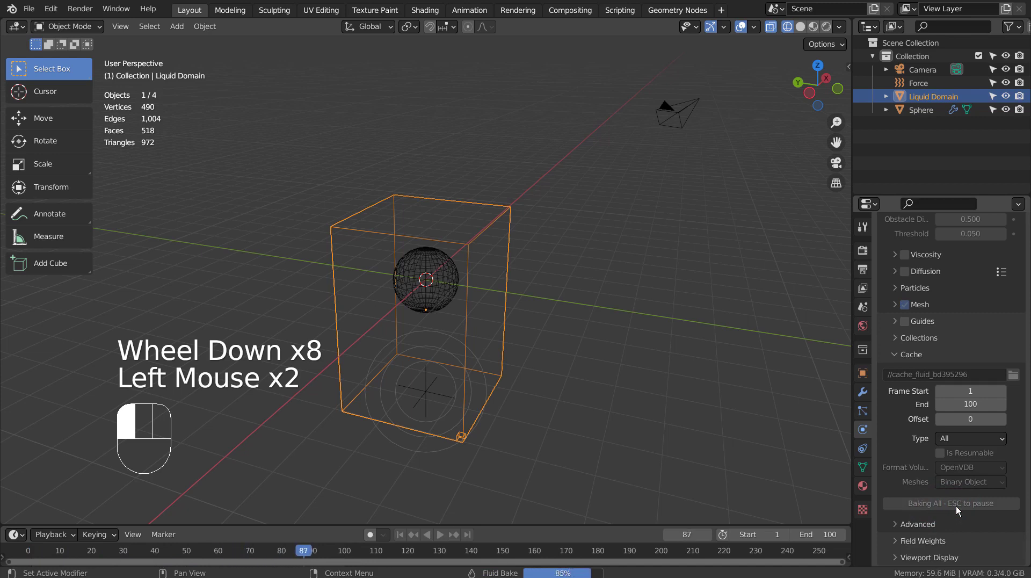
Play the rebaked liquid simulation, stop it and rewind to the first frame
left_click(447, 534)
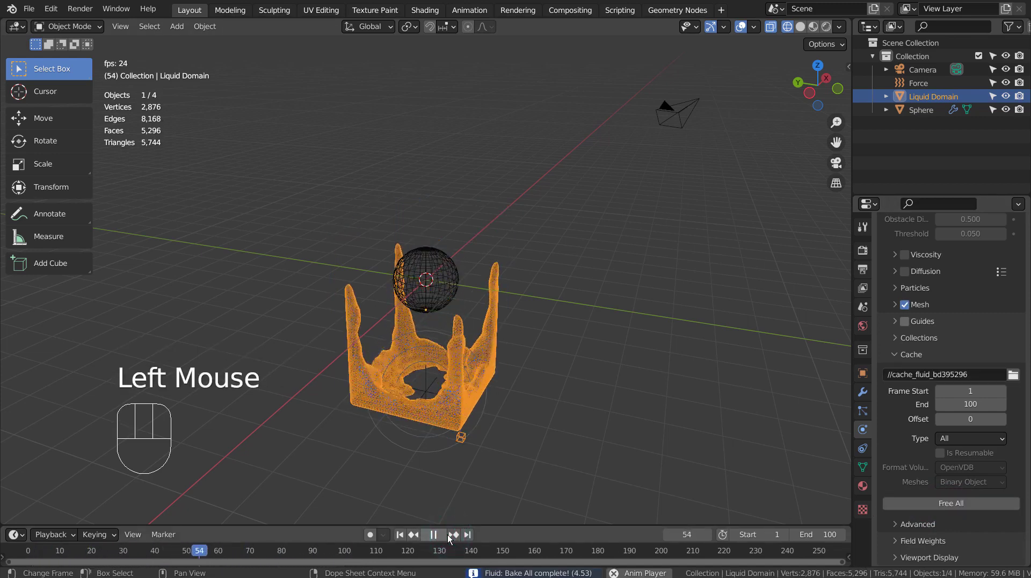
left_click(431, 534)
left_click(397, 534)
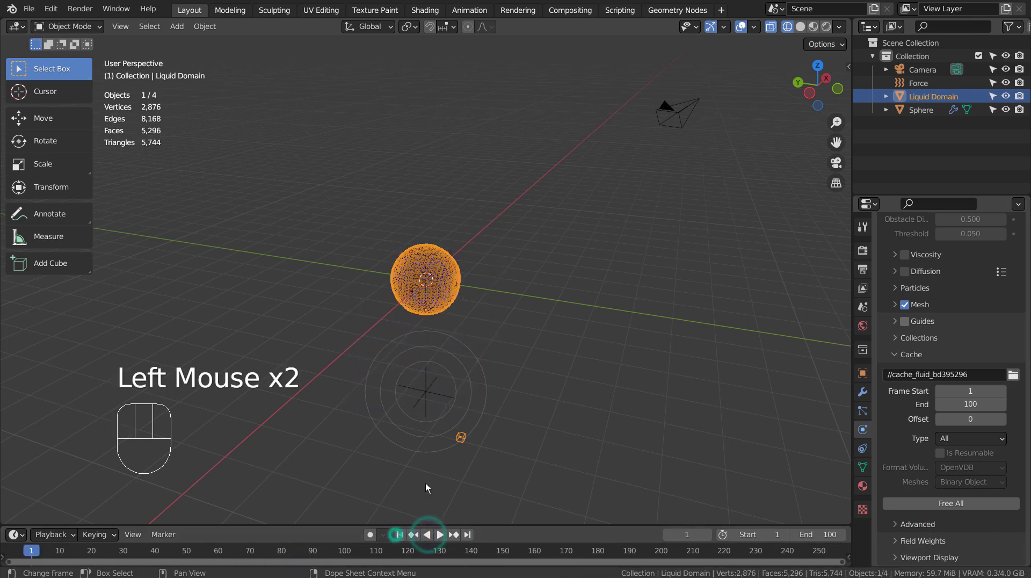
Set the force field's strength to 111
left_click(447, 443)
left_click(983, 332)
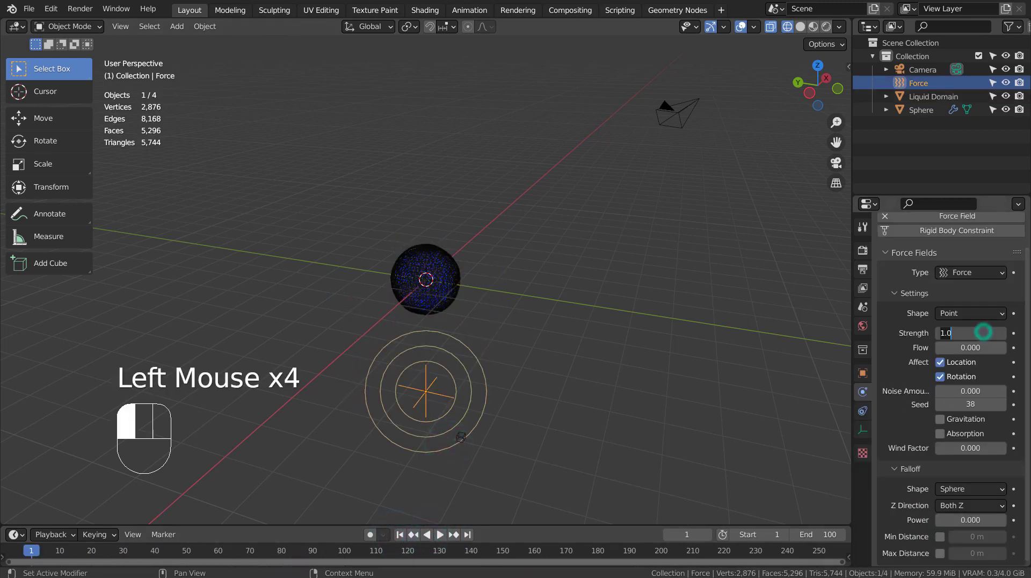
type("111")
key("Return")
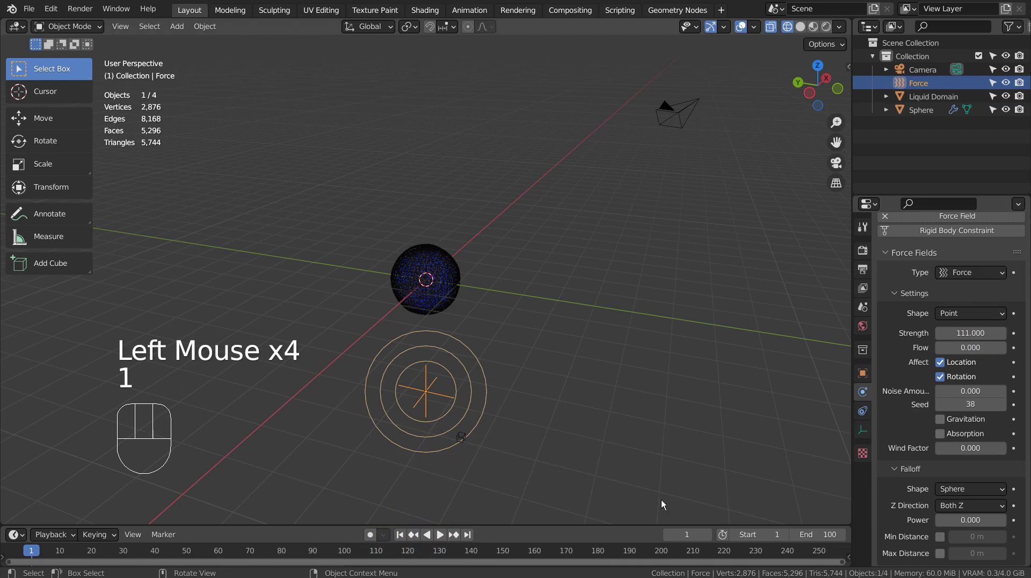
Free the liquid domain's cache and rebake the simulation with the stronger force field
left_click(920, 96)
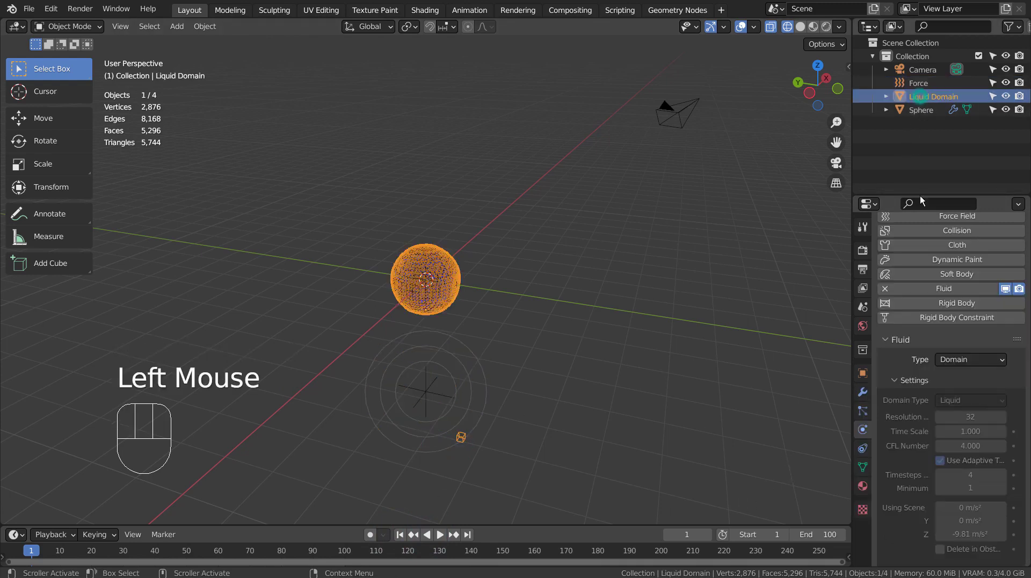
scroll(924, 438, "down", 2)
scroll(924, 439, "down", 6)
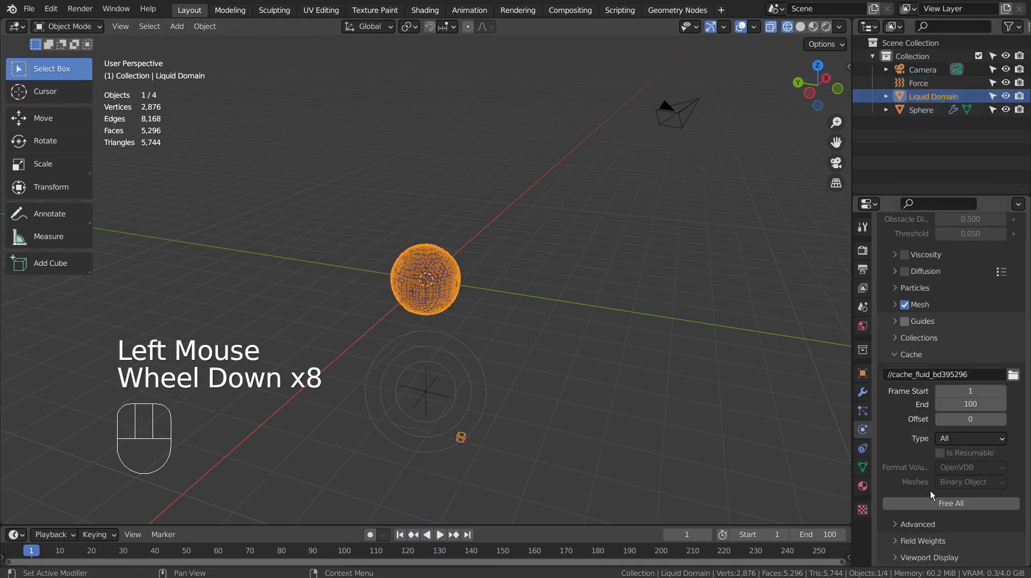
left_click(930, 498)
left_click(937, 500)
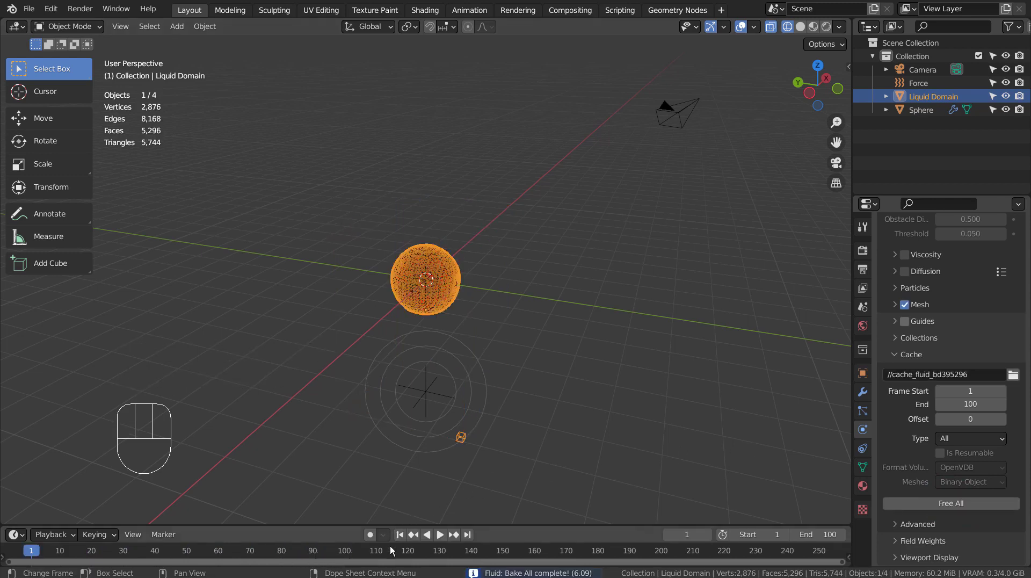
Play the baked simulation while viewing it from another angle, select the force field, stop playback and rewind
left_click(404, 535)
left_click(439, 535)
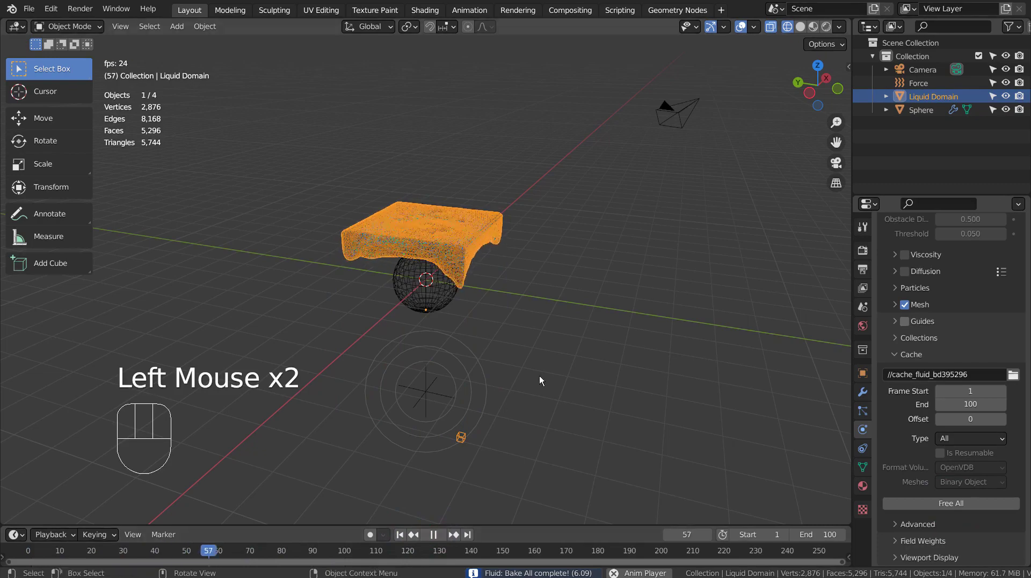
mouse_move(588, 392)
middle_mouse_down()
mouse_move(506, 264)
mouse_move(719, 305)
mouse_move(718, 385)
mouse_move(600, 397)
middle_mouse_up()
middle_click(601, 398)
double_click(469, 396)
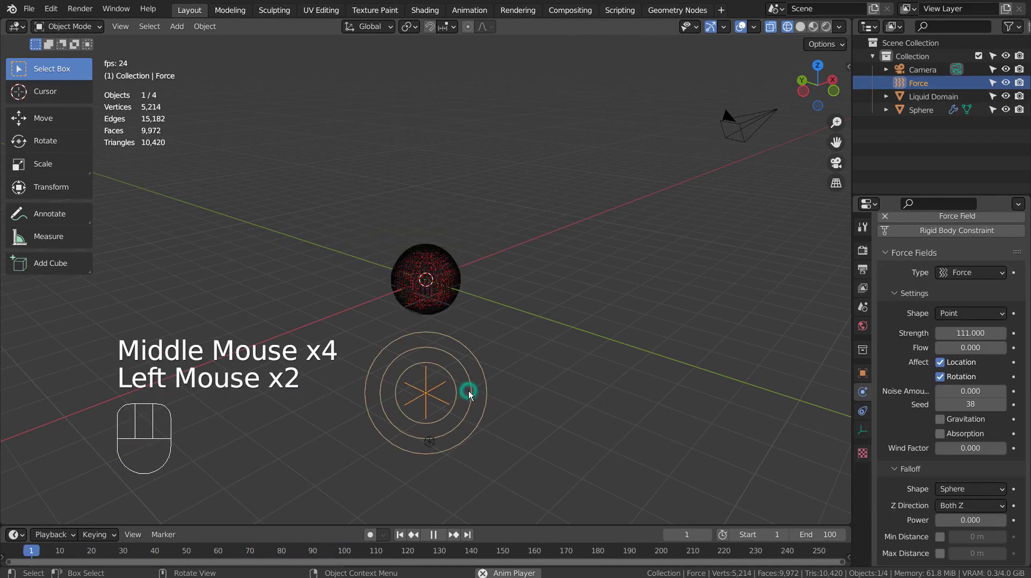
left_click(433, 534)
left_click(402, 534)
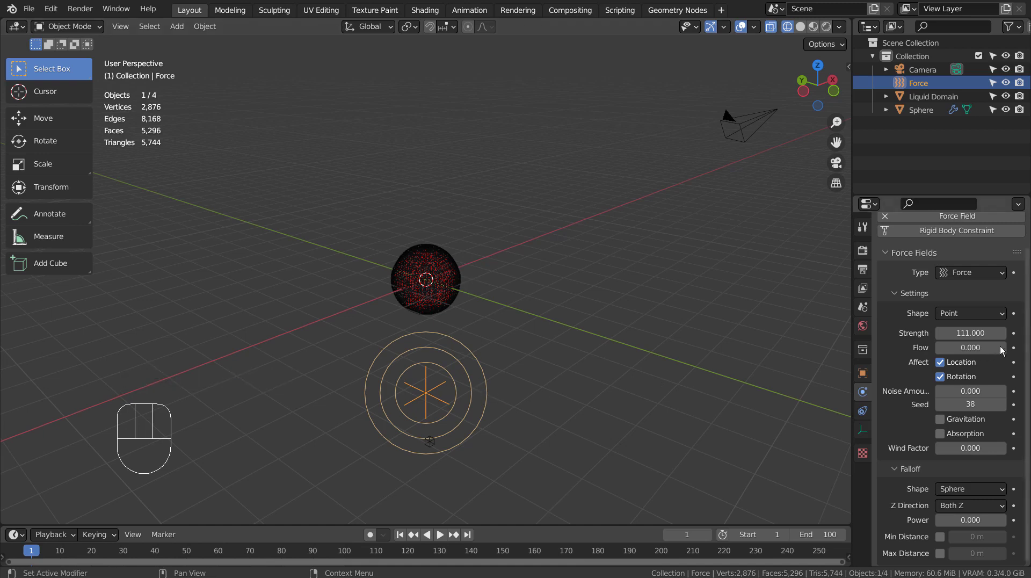
Set the force field's strength to 0 and keyframe that value at frame 1 and frame 50
left_click(970, 334)
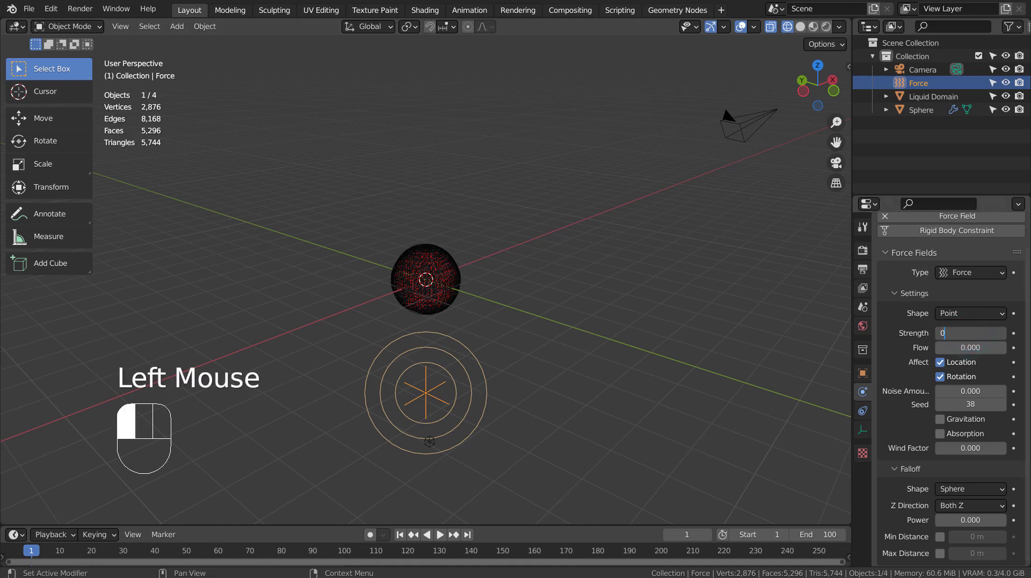
key("i")
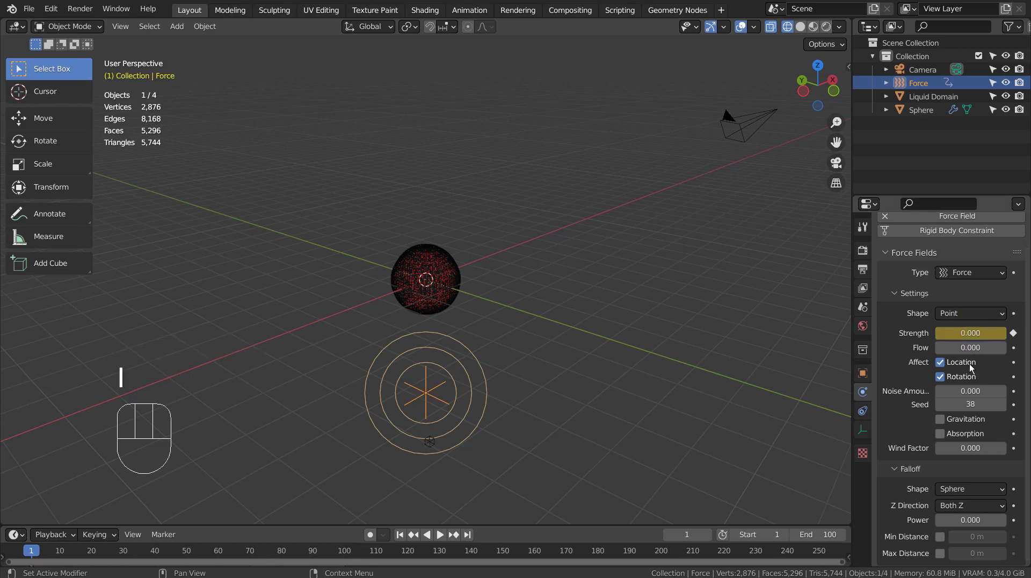
left_click(185, 551)
left_click(186, 551)
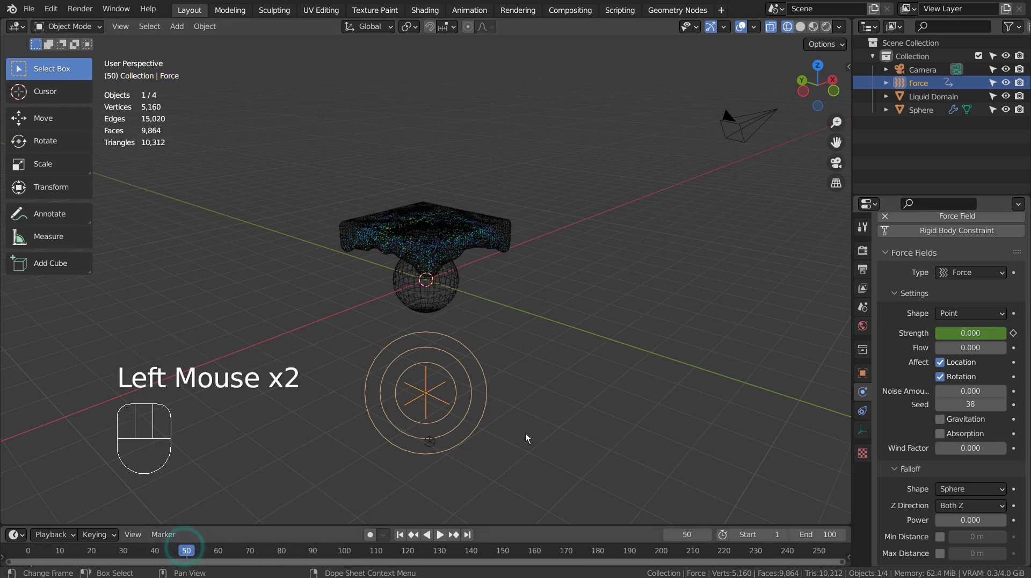
key("i")
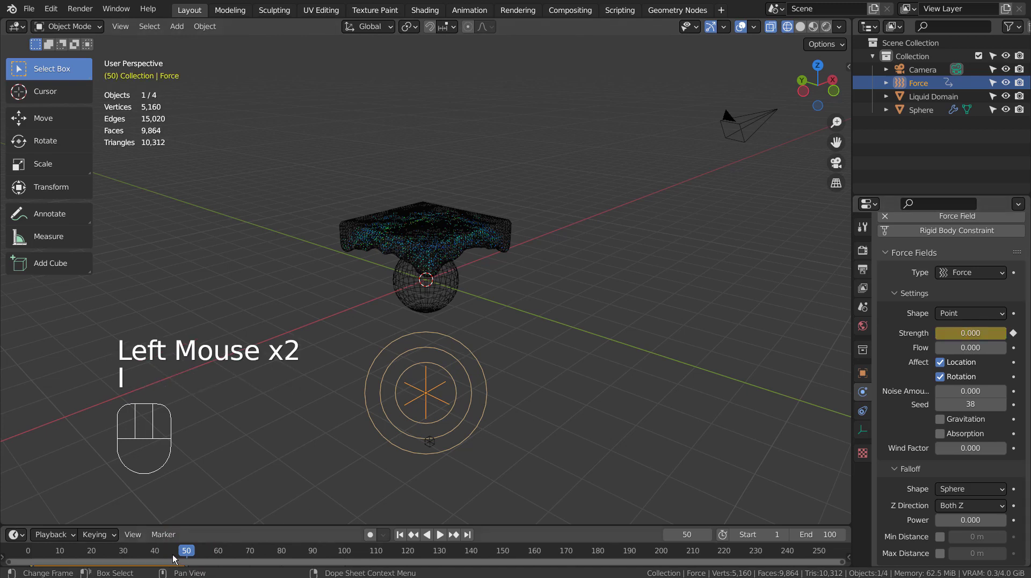
Keyframe the force field's strength at 100 on frame 51 and return to the first frame
left_click(191, 550)
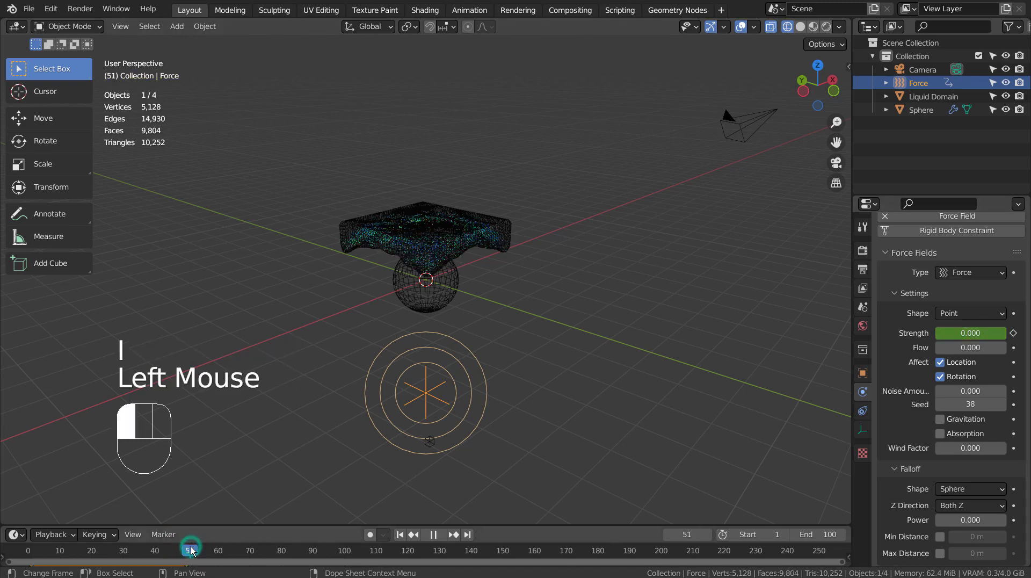
double_click(969, 329)
type("100")
key("Return")
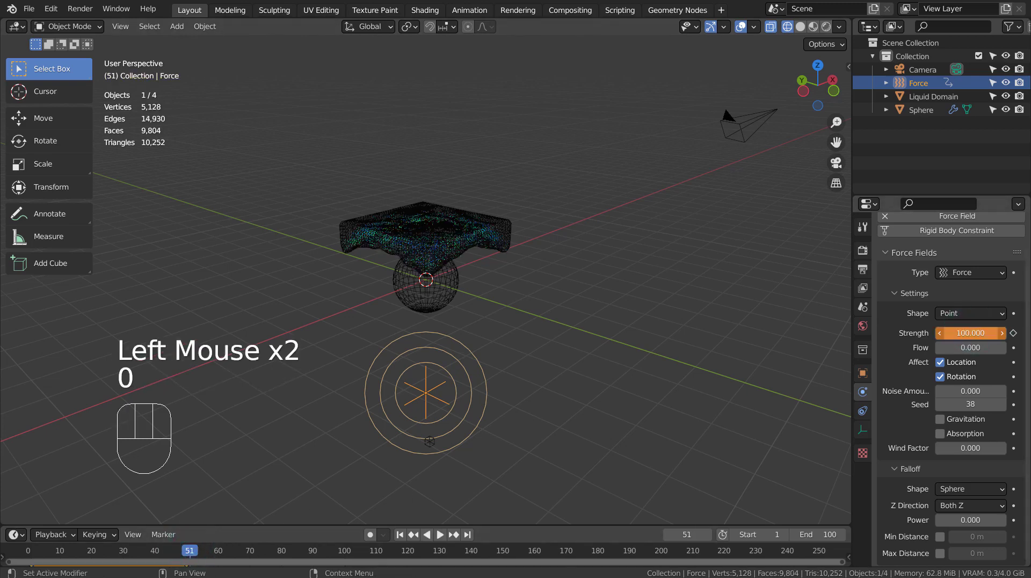
key("i")
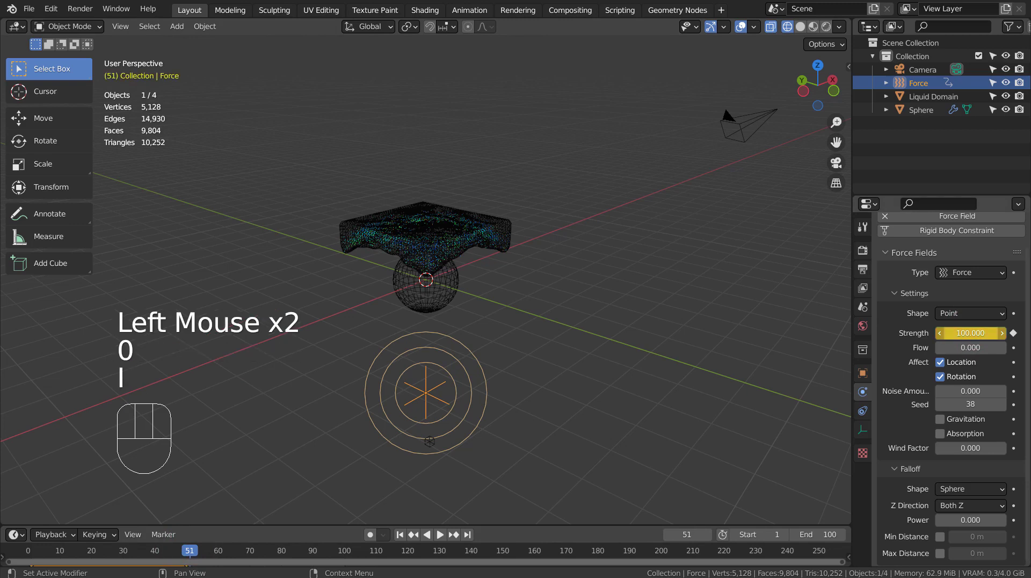
left_click(400, 534)
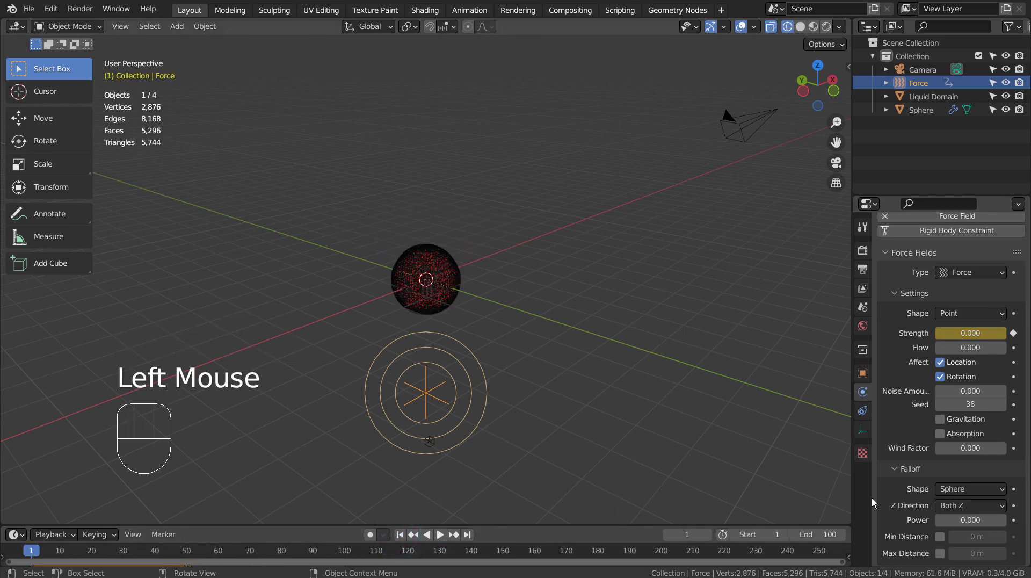
Free the liquid domain's cache and rebake the simulation with the keyframed force field strength
left_click(933, 96)
scroll(948, 363, "down", 4)
scroll(949, 363, "down", 4)
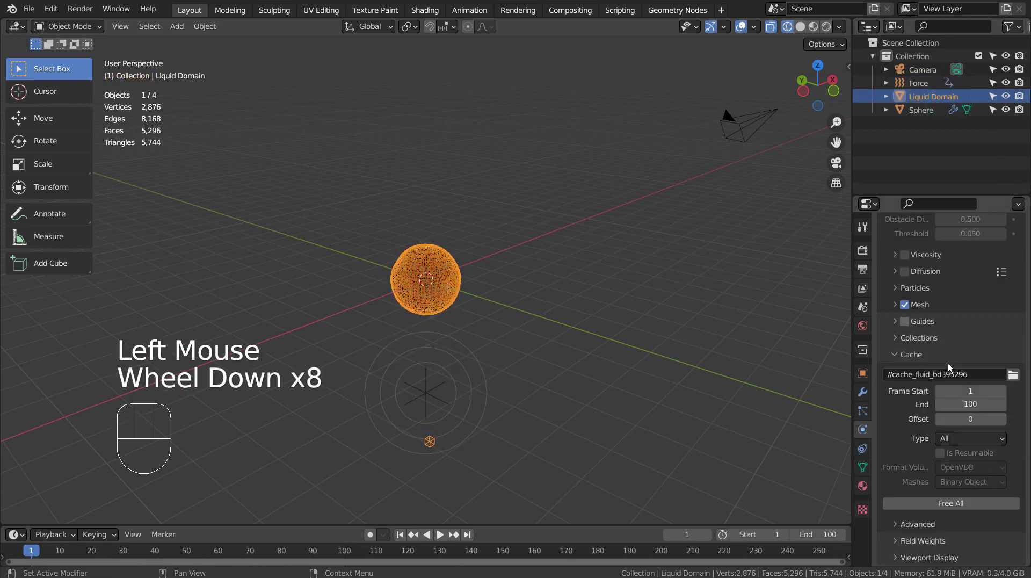
left_click(940, 504)
left_click(947, 501)
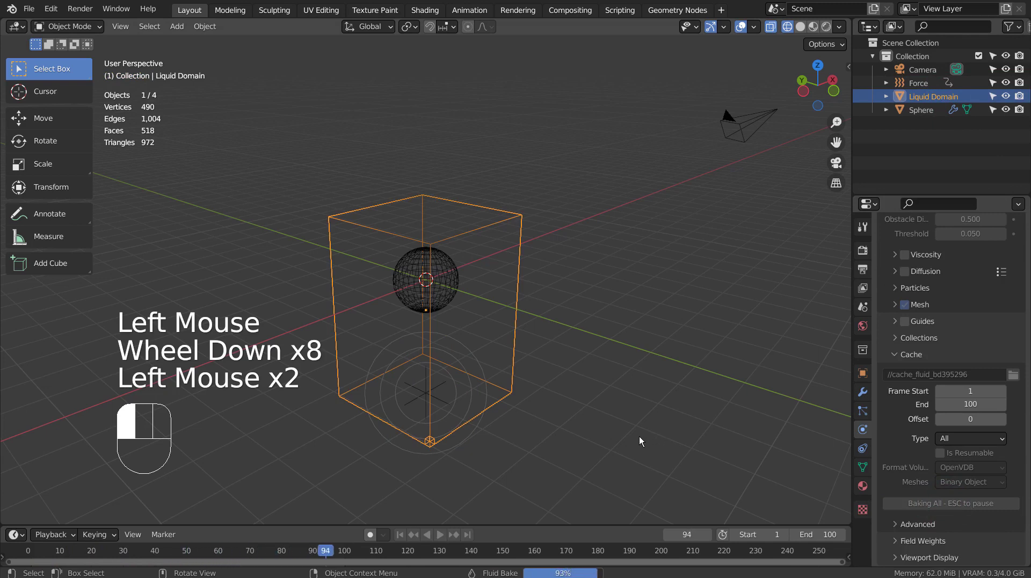
Play the simulation with the animated force field from the first frame, stop it and rewind
left_click(396, 534)
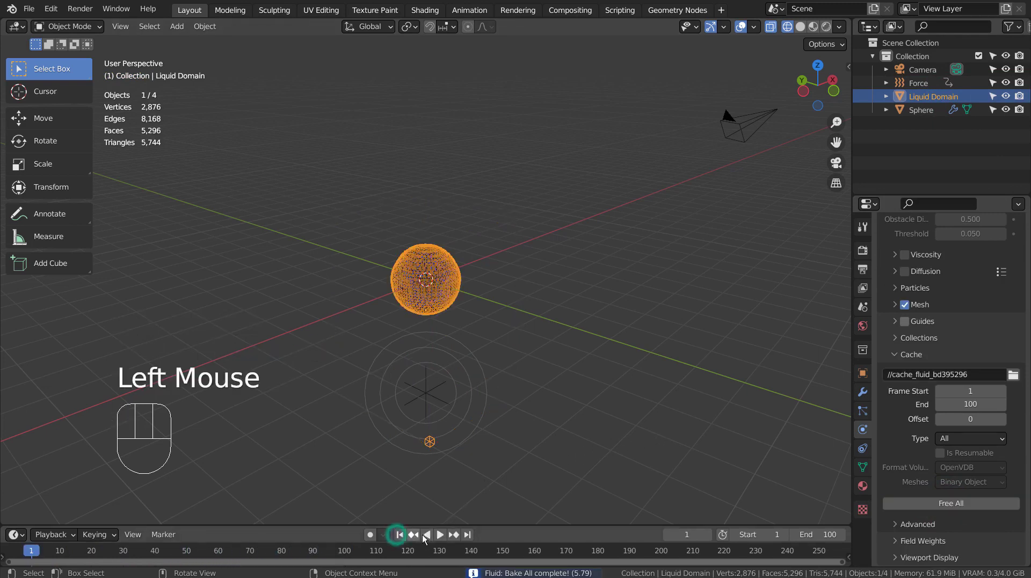
left_click(446, 534)
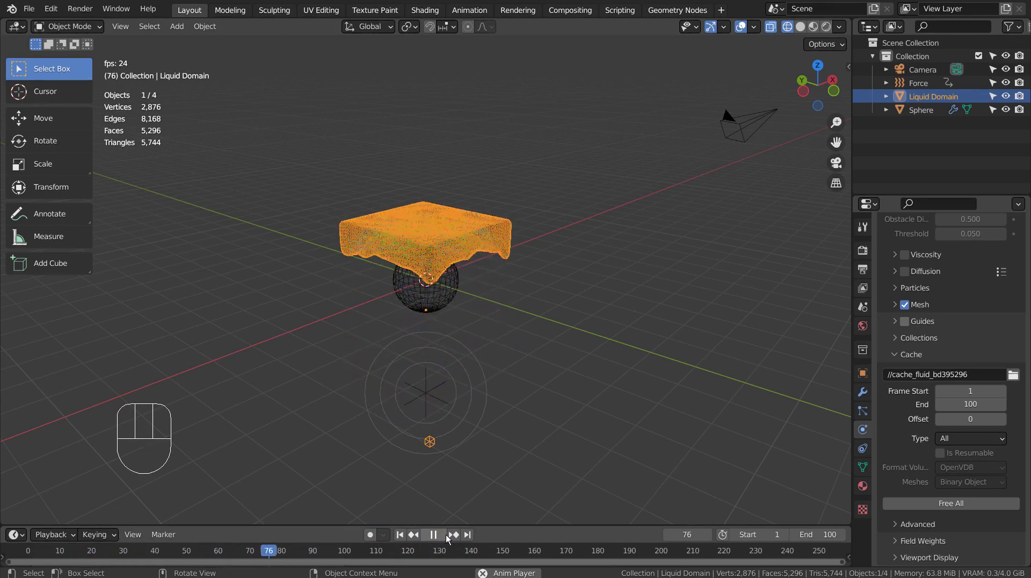
left_click(444, 534)
left_click(399, 534)
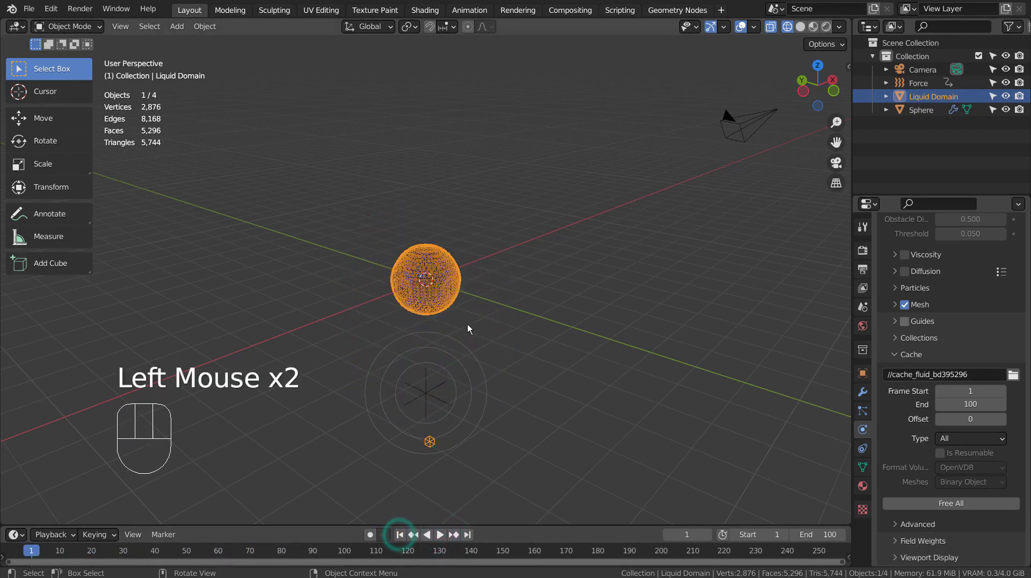
Change the render engine to Eevee and enable Bloom
left_click(863, 250)
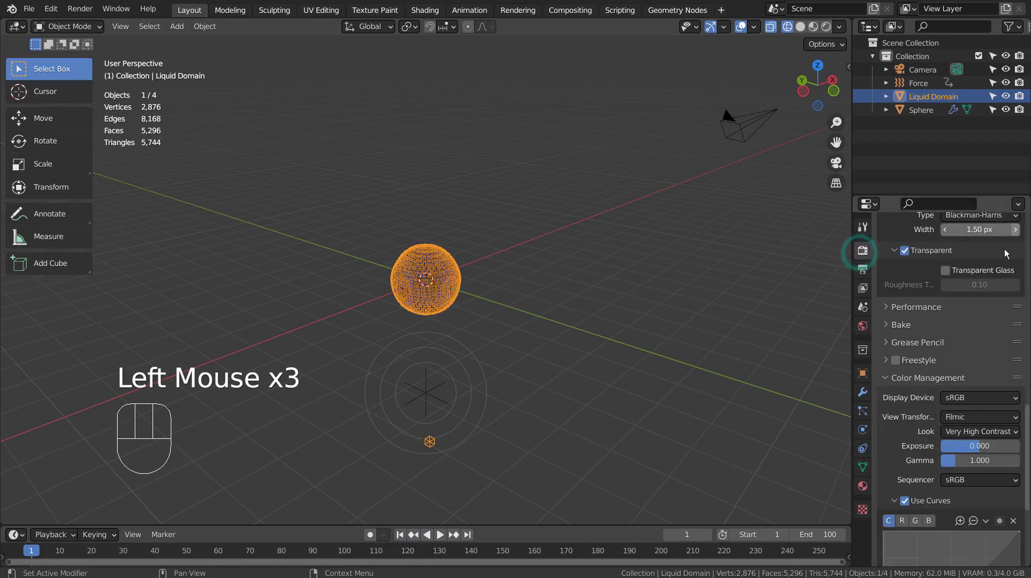
scroll(984, 310, "up", 6)
scroll(985, 310, "up", 6)
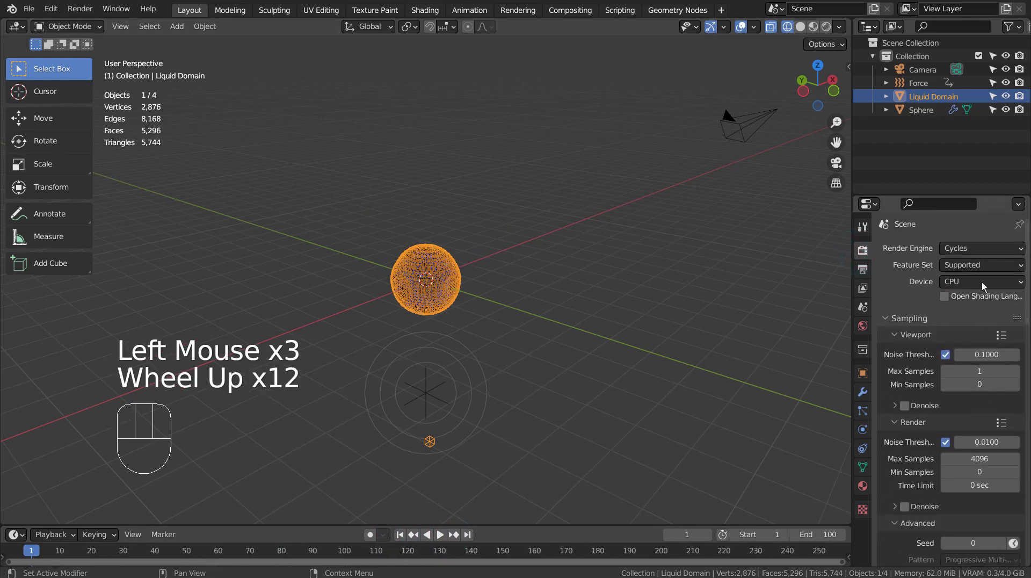
left_click(979, 248)
left_click(969, 264)
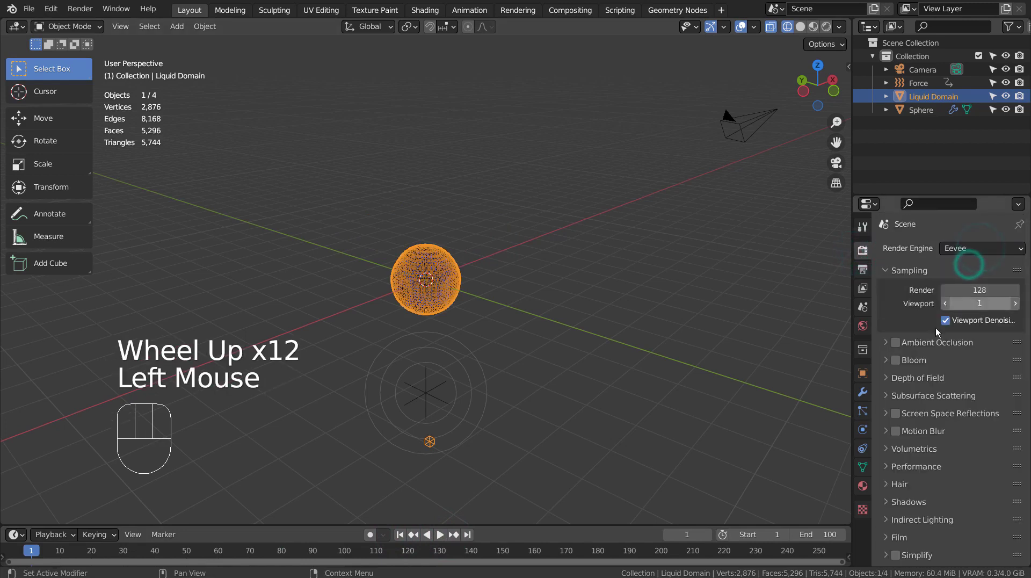
left_click(895, 359)
Open the liquid domain's material in the Shading workspace and delete its Volume Absorption and Glass BSDF nodes
left_click(863, 485)
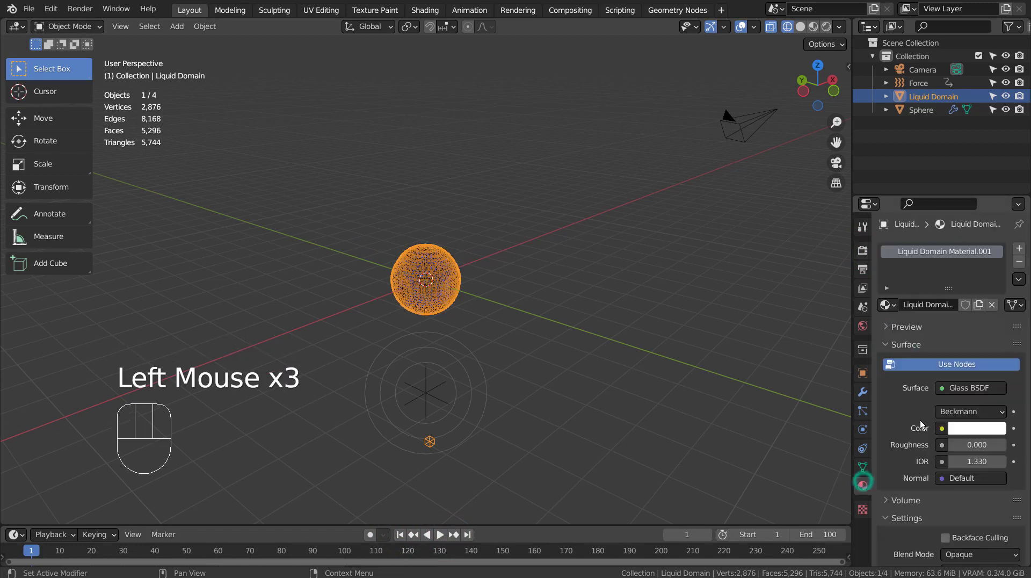
left_click(417, 11)
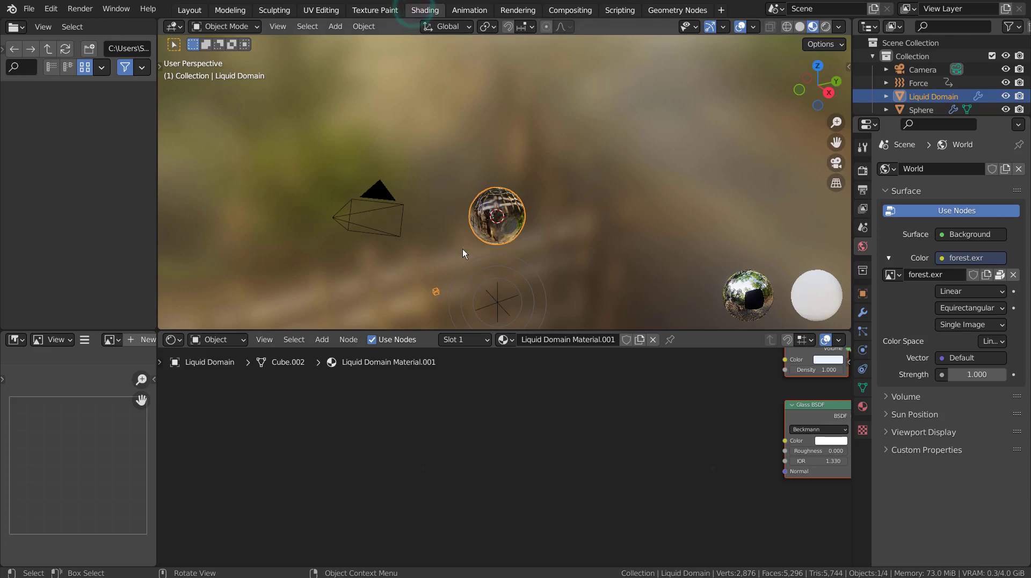
middle_click_drag(732, 397, 344, 428)
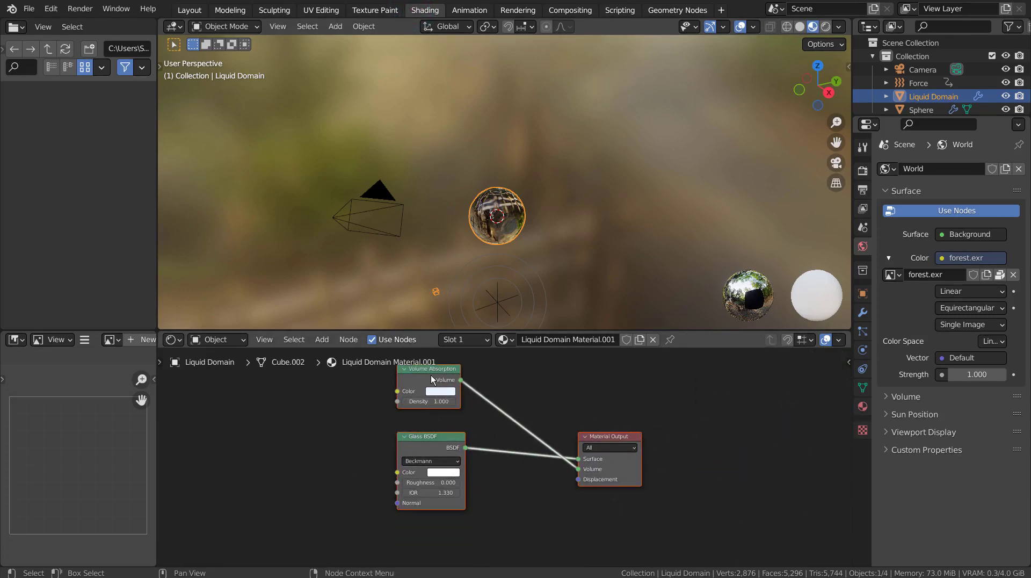
left_click(433, 379)
key("x")
left_click(436, 440)
key("x")
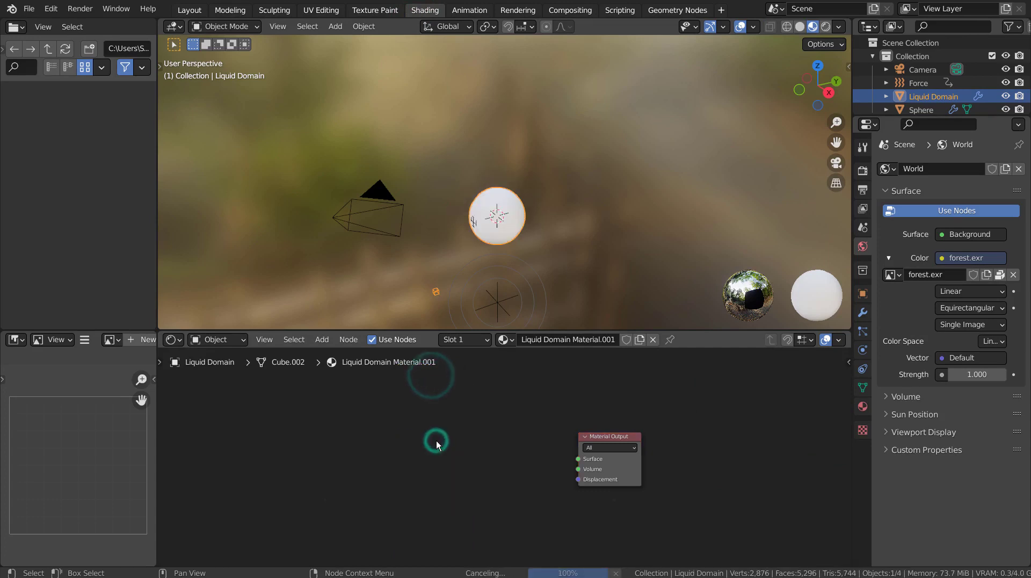
Add an Emission node and connect its output to the Material Output's Surface input
key("shift+a")
left_click(436, 430)
type("emi")
key("Return")
left_click(483, 466)
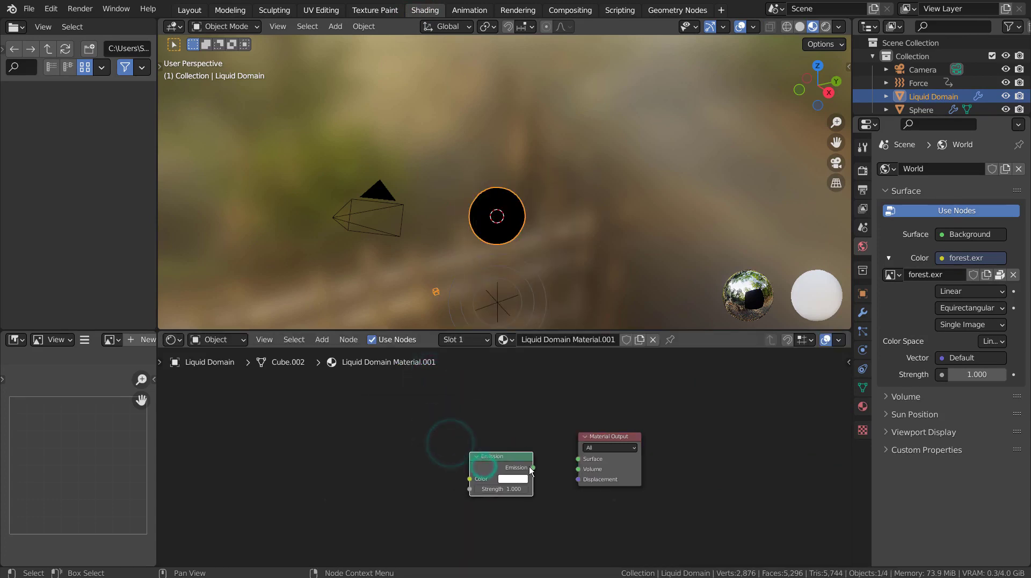
left_click_drag(532, 468, 579, 459)
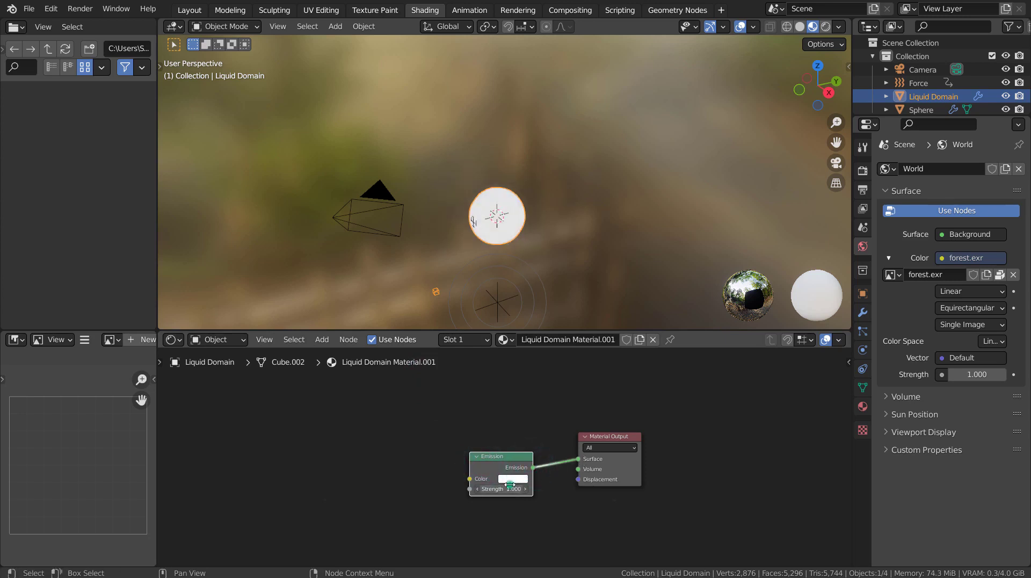
Set the Emission node's colour to a bright mint green and its strength to 5
left_click_drag(510, 485, 510, 489)
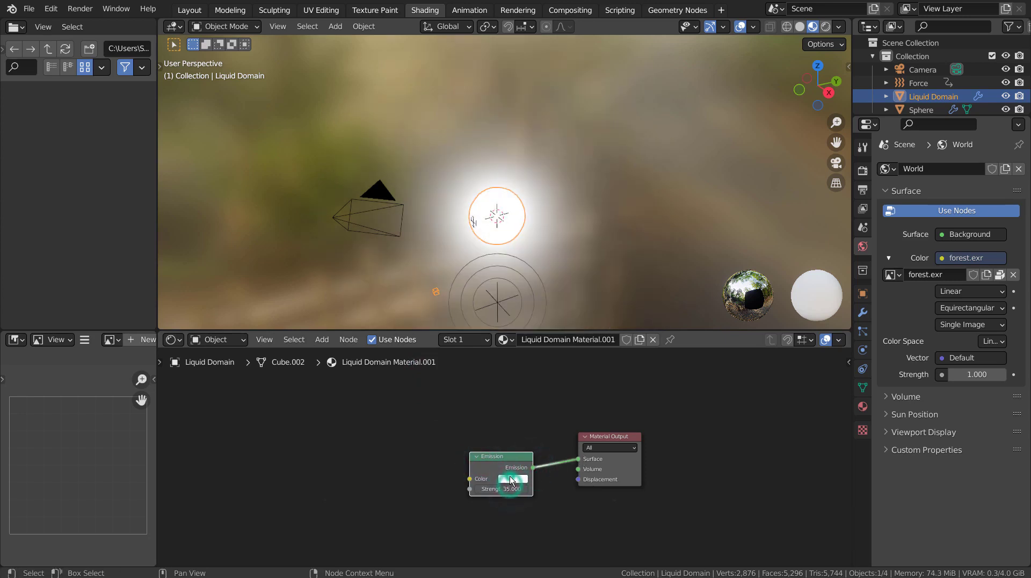
left_click(510, 475)
left_click_drag(550, 448, 561, 447)
left_click(502, 489)
type("5")
key("Return")
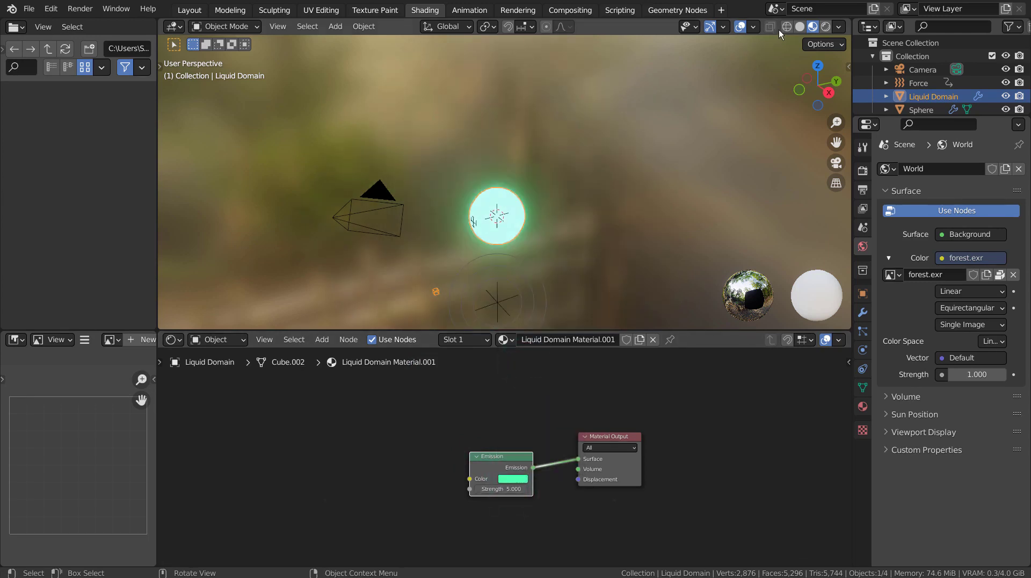
Switch the Shading and Layout viewports to rendered display, deselect the liquid domain and play the simulation from the first frame
left_click(825, 28)
left_click(189, 10)
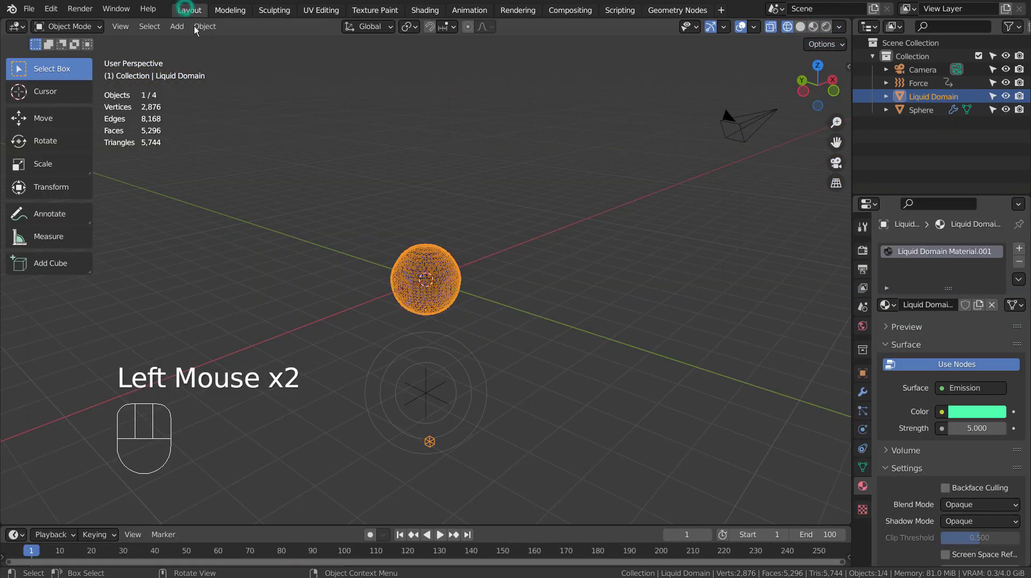
left_click(825, 27)
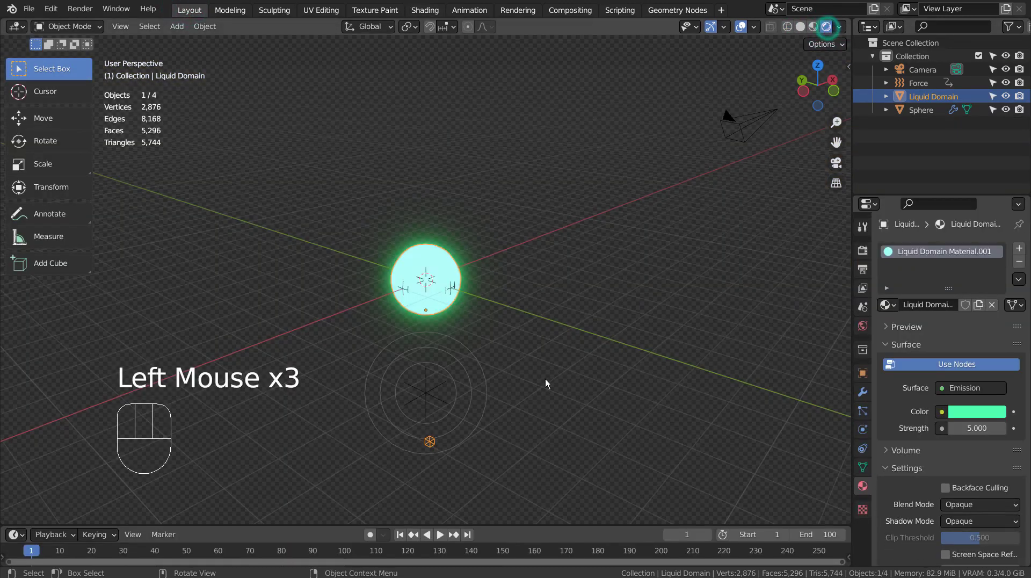
left_click(540, 423)
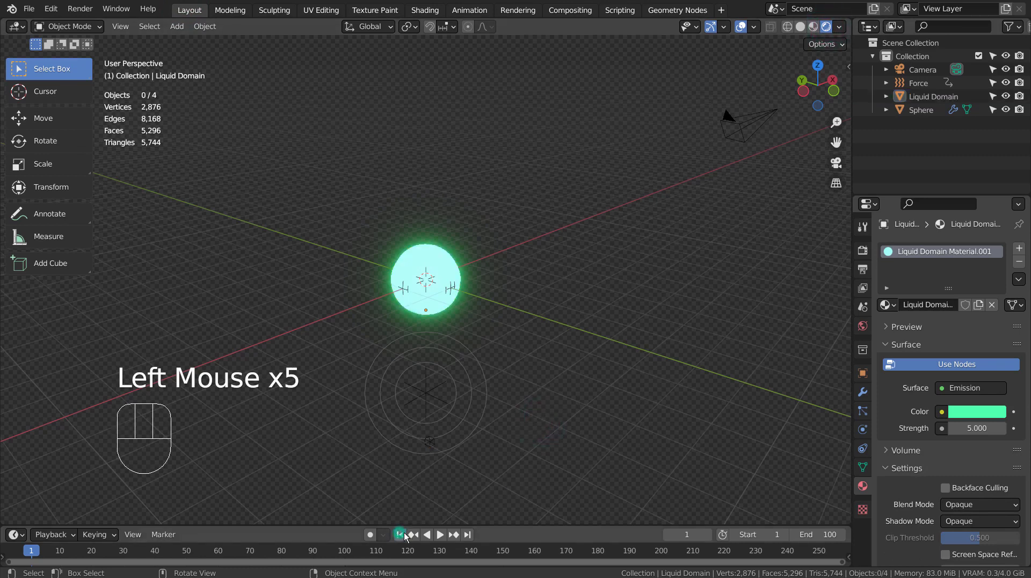
left_click(438, 535)
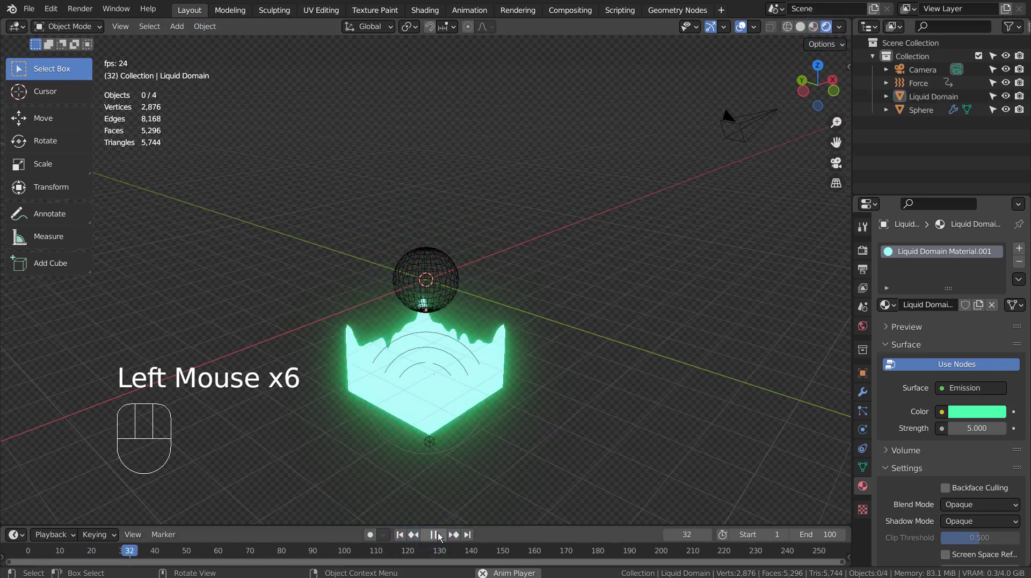